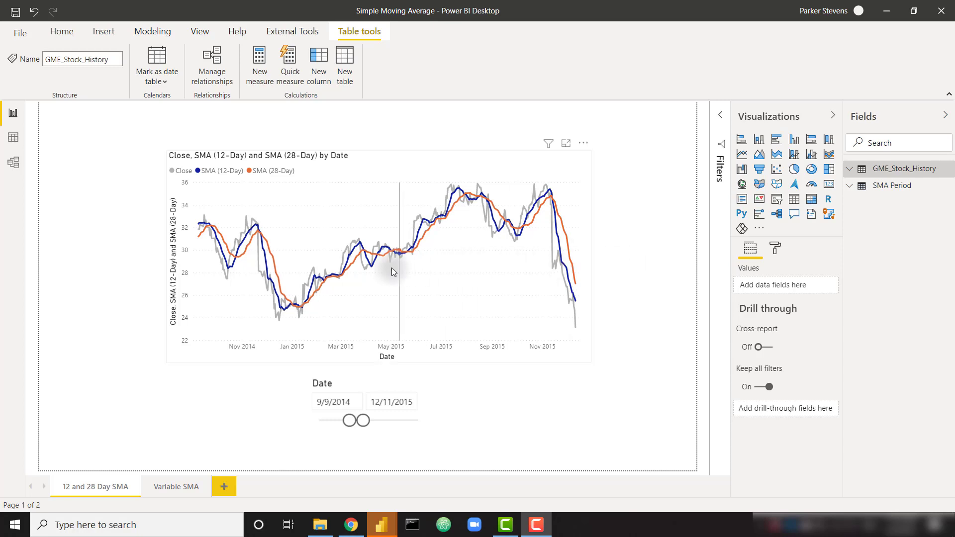
Step: On the Variable SMA page, try SMA Period 82, restore 500, and widen the Date slicer fully
mouse_move(376, 267)
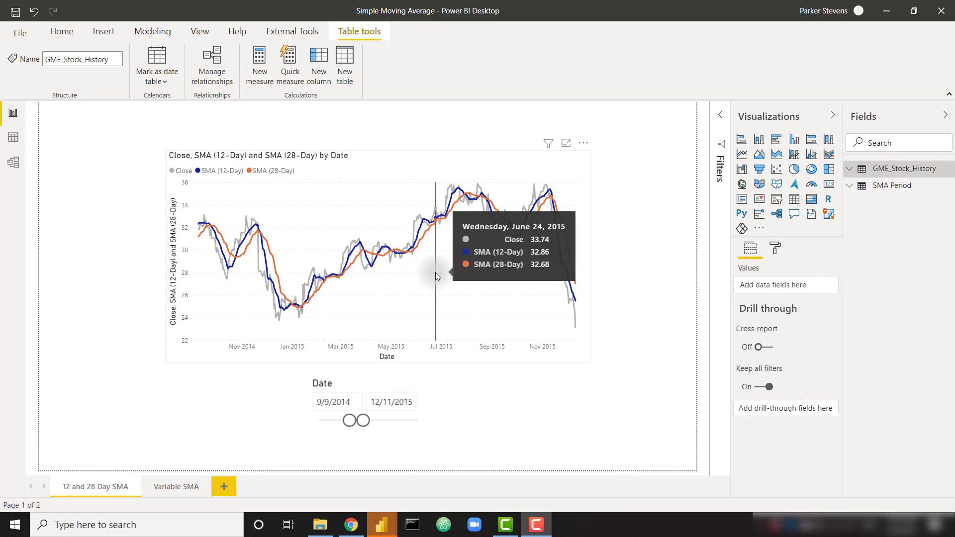
left_click(172, 487)
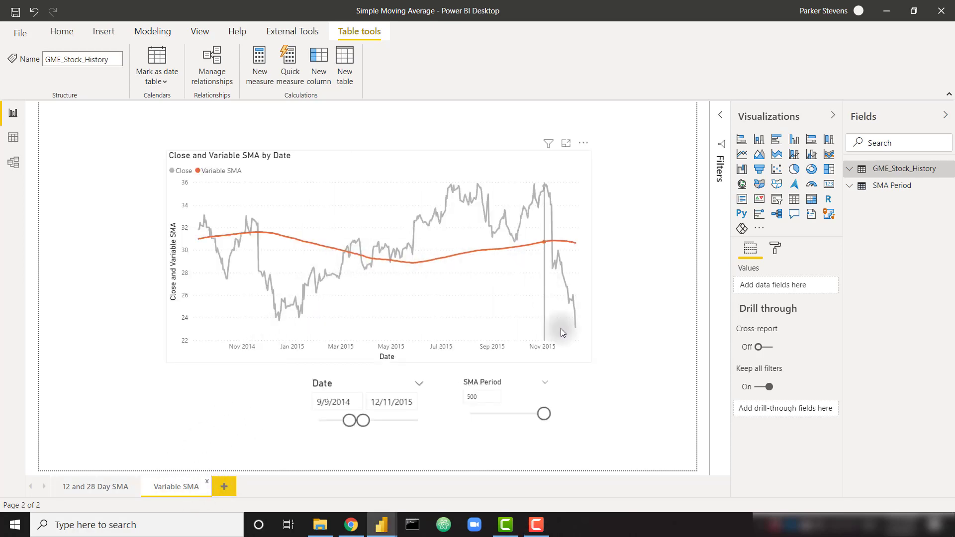
left_click_drag(544, 413, 500, 418)
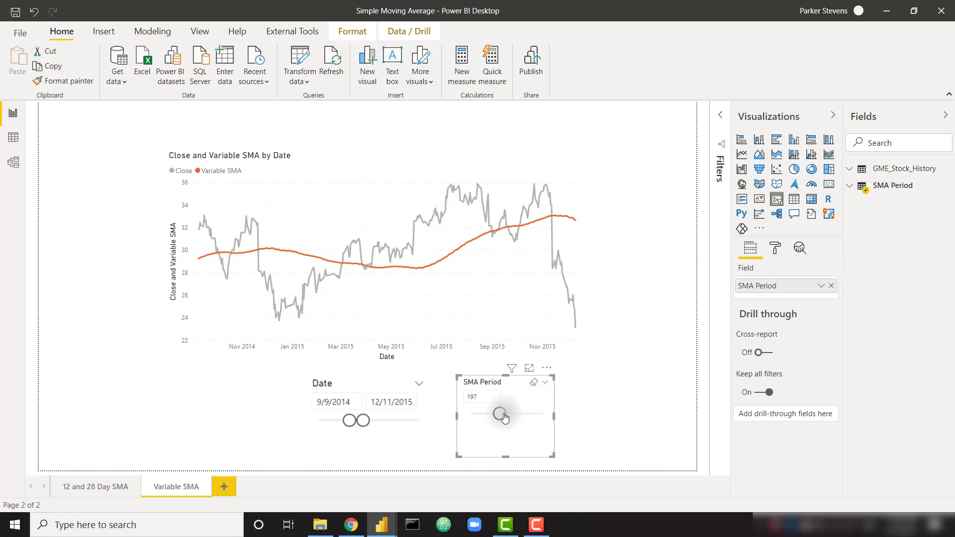
left_click_drag(503, 418, 546, 418)
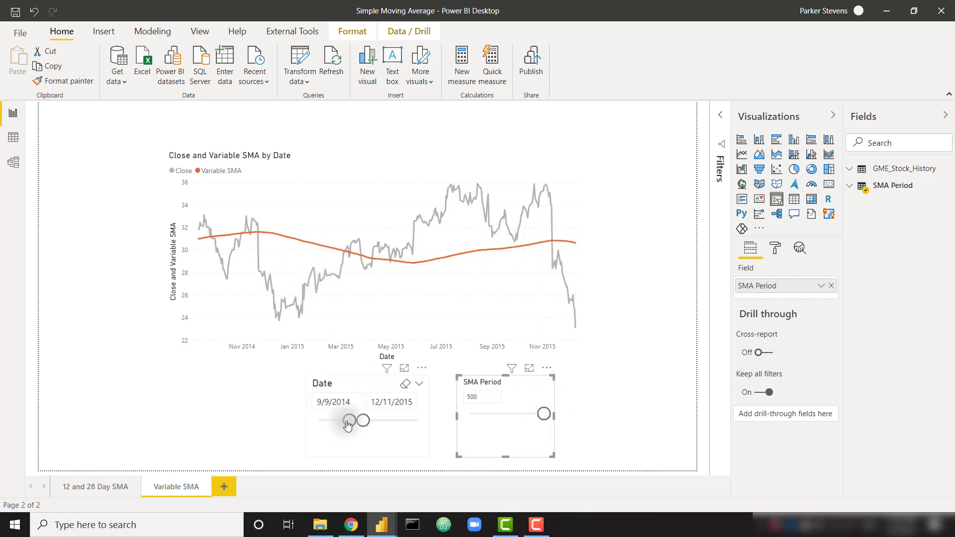
left_click(364, 420)
left_click_drag(363, 421, 441, 419)
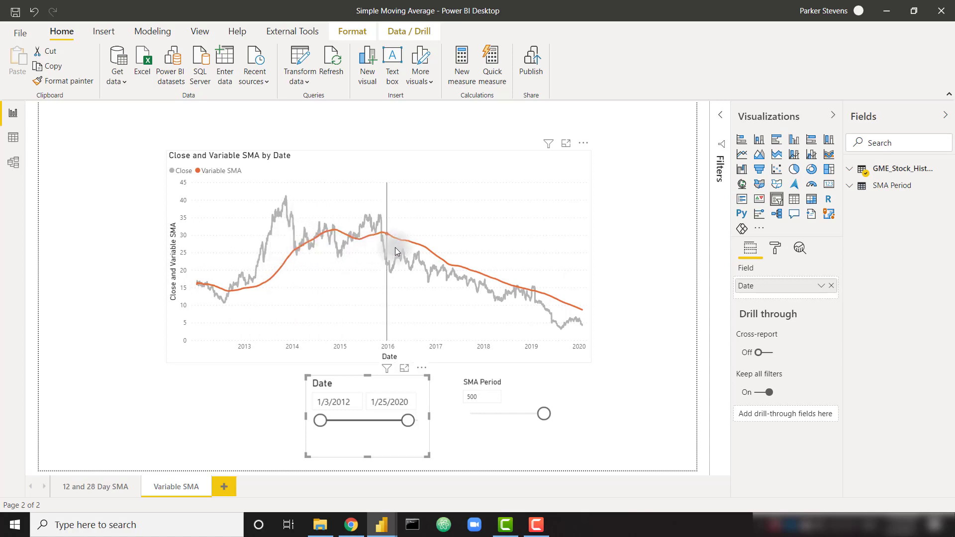
Step: In the Simple Moving Average - Demo report, build a Close by Date line chart
mouse_move(382, 513)
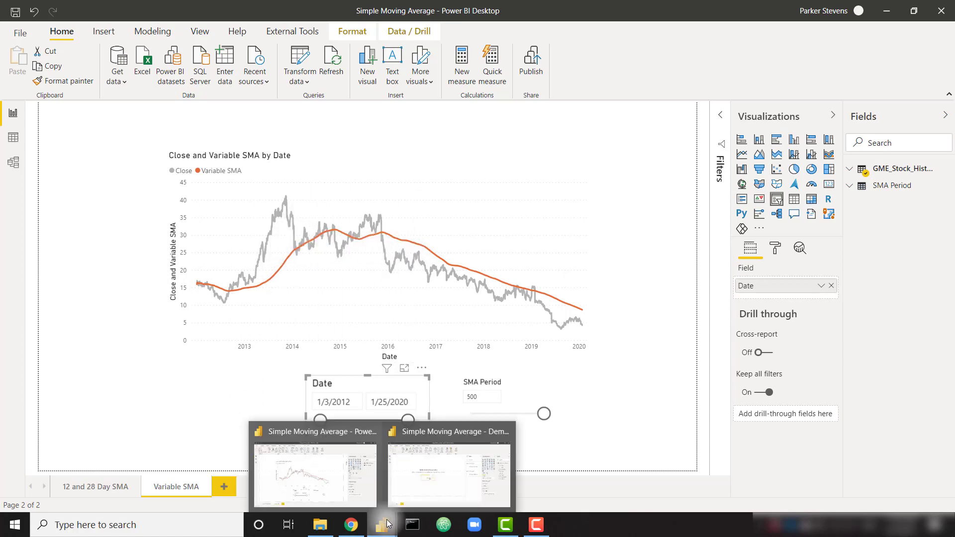
left_click(437, 482)
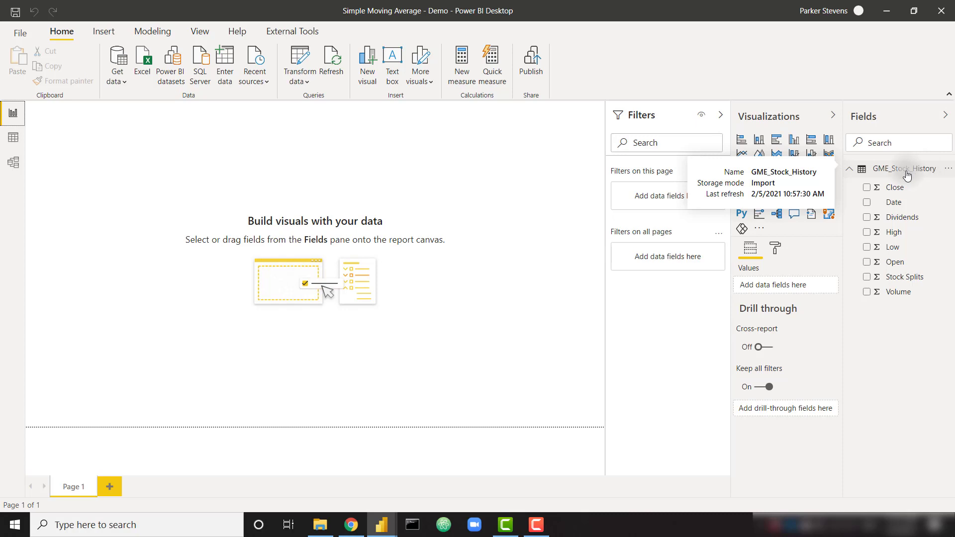
left_click_drag(842, 201, 396, 233)
left_click_drag(909, 205, 791, 293)
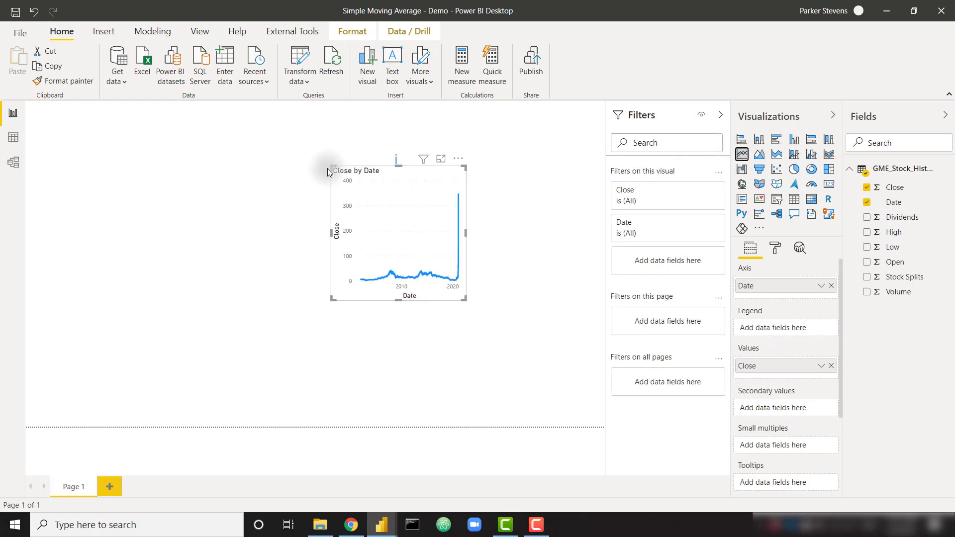
Step: Enlarge the Close by Date chart and add a Date table visual beneath it
left_click_drag(327, 167, 169, 178)
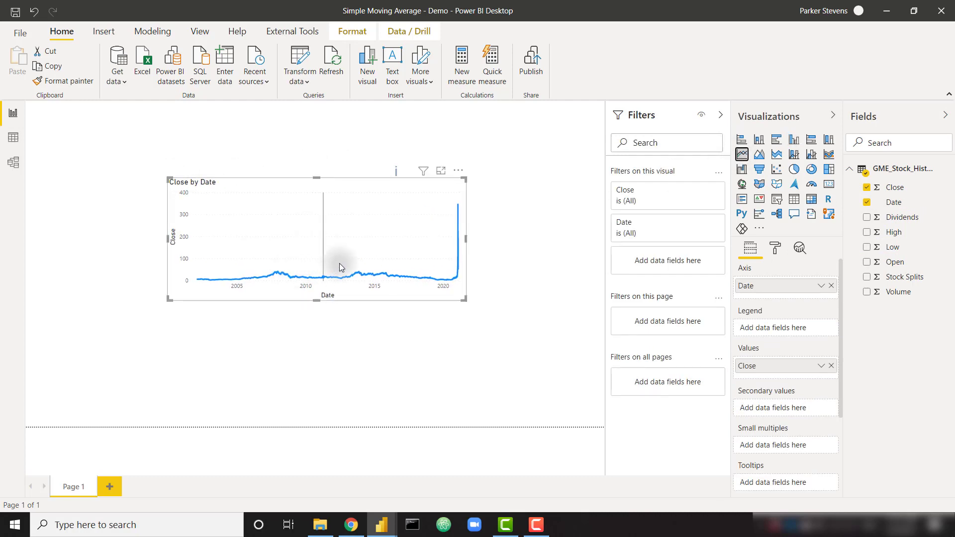
left_click_drag(465, 299, 474, 310)
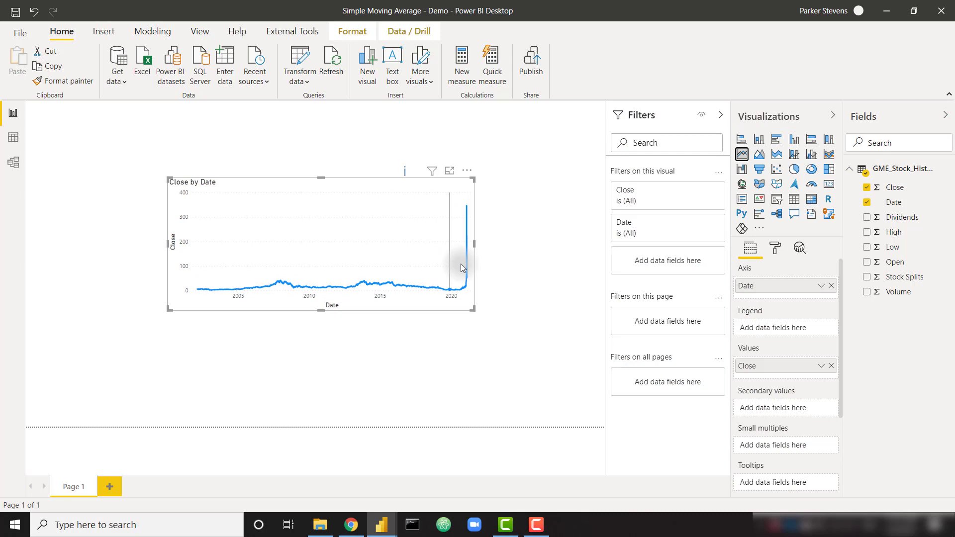
left_click_drag(895, 202, 354, 354)
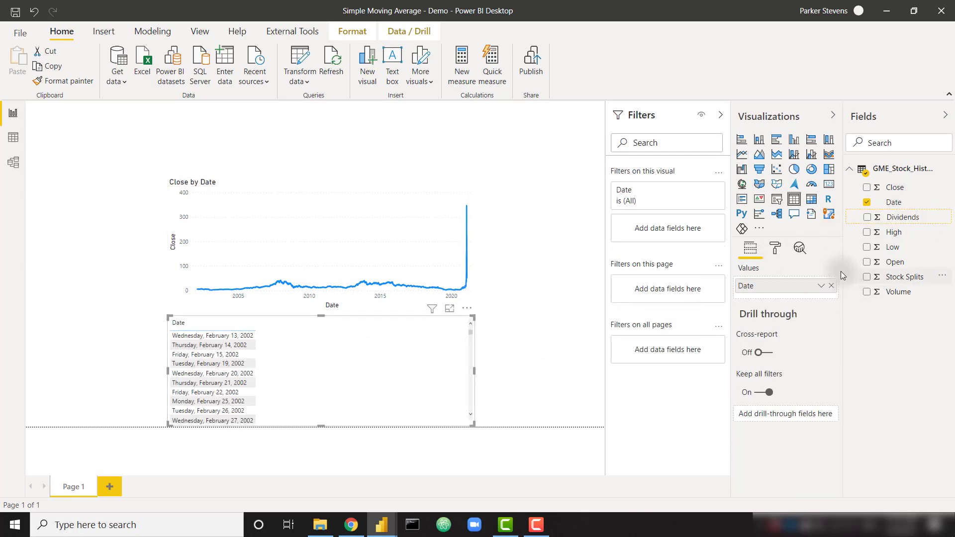
Step: Turn the Date table into a slicer set to 11/19/2010–3/27/2019 and shrink it
left_click(776, 199)
left_click(445, 370)
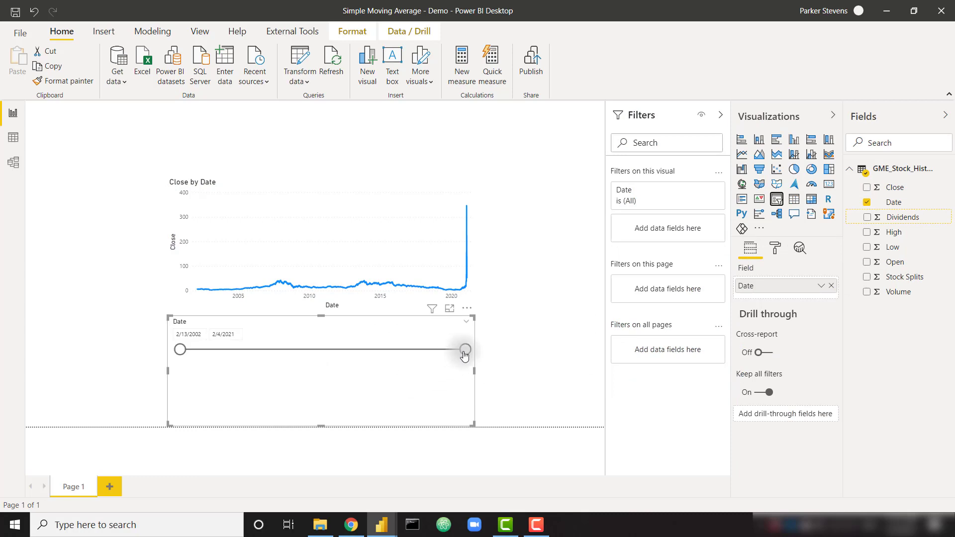
left_click_drag(463, 352, 446, 352)
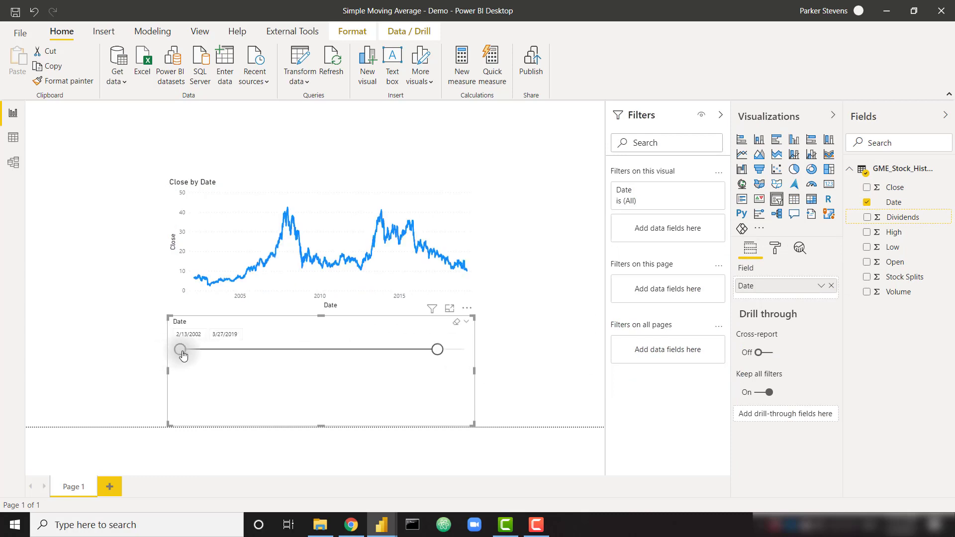
left_click_drag(192, 351, 312, 350)
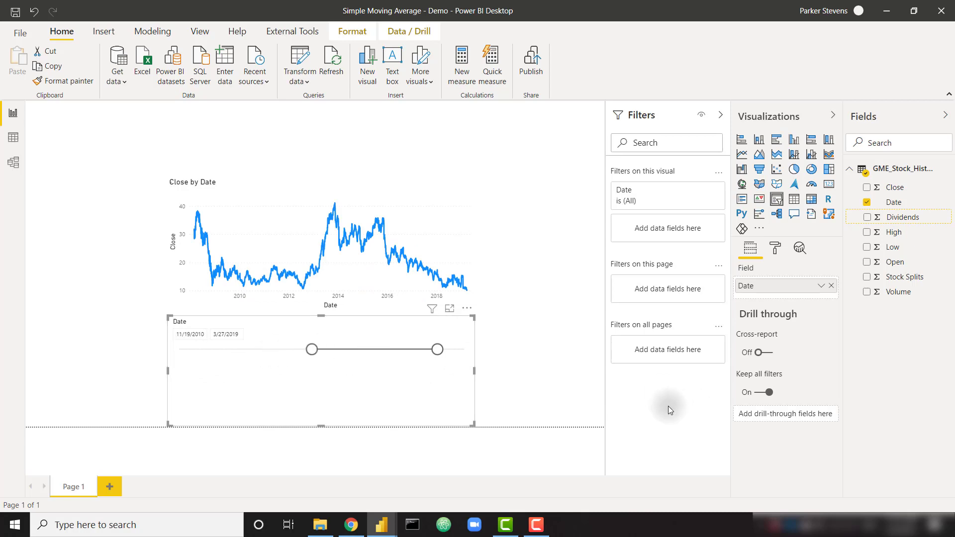
left_click_drag(170, 317, 182, 325)
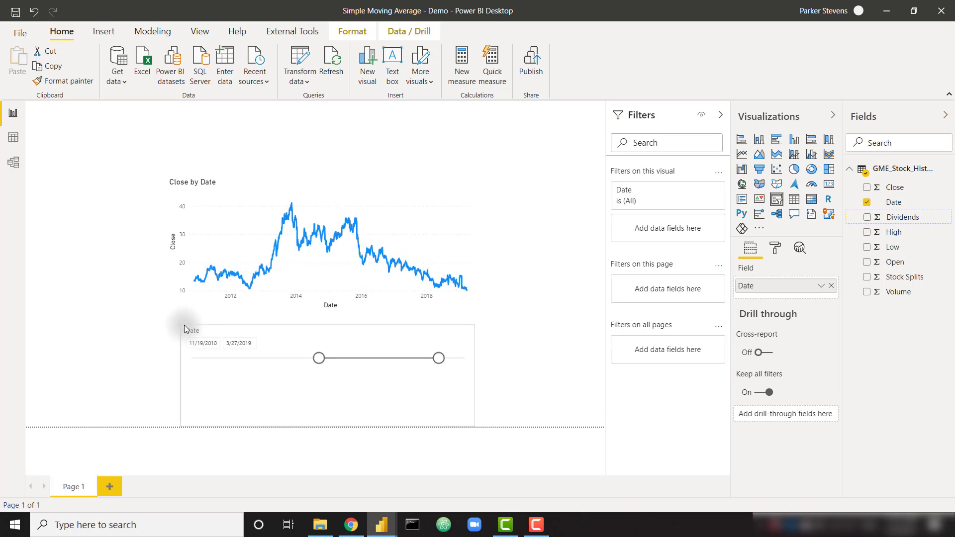
Step: Create a new measure in GME_Stock_History named SMA (12 Day)
right_click(903, 168)
left_click(903, 185)
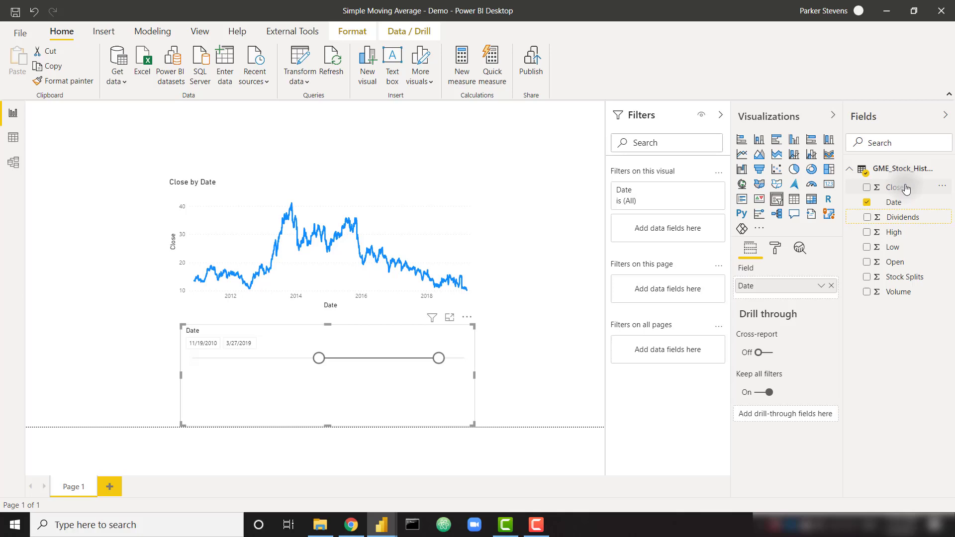
type("S")
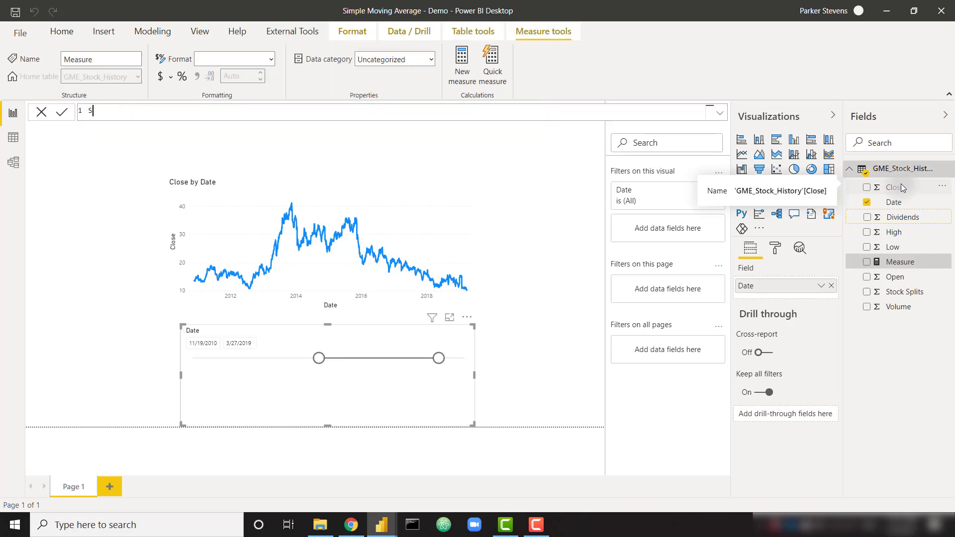
type("MA (12 Day) =")
key("shift+Return")
Step: Begin the formula with AVERAGEX( and DATESBETWEEN(GME_Stock_History[Date], on separate lines
type("averagex(")
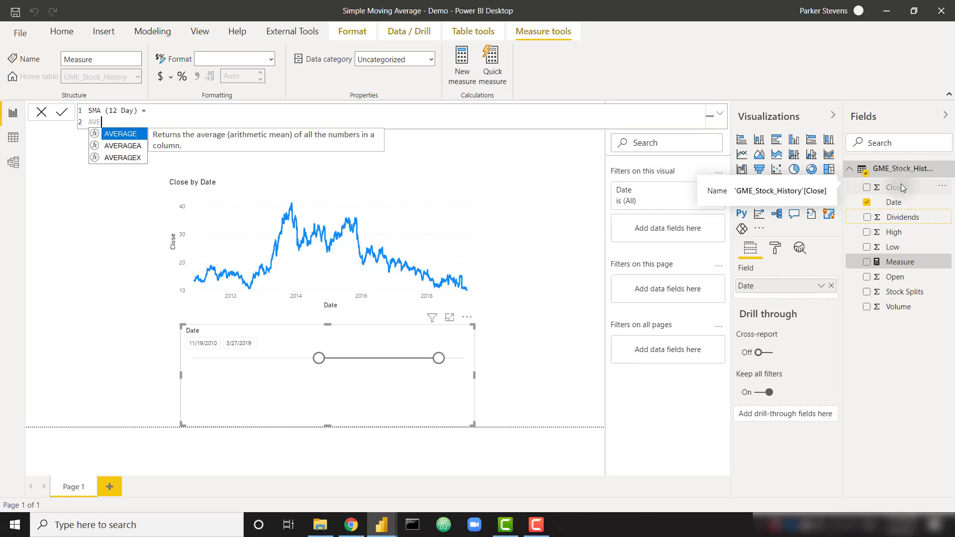
key("shift+Return")
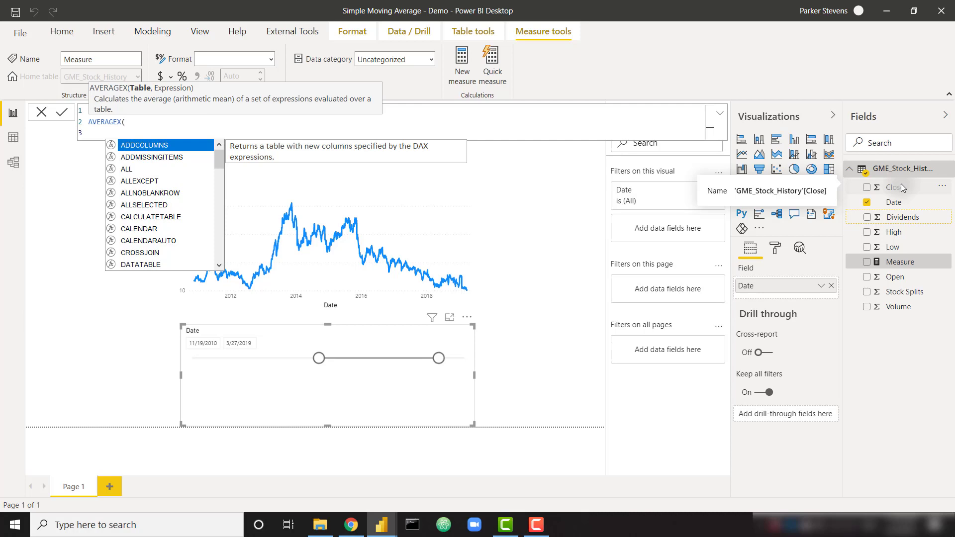
type("datesbetween(")
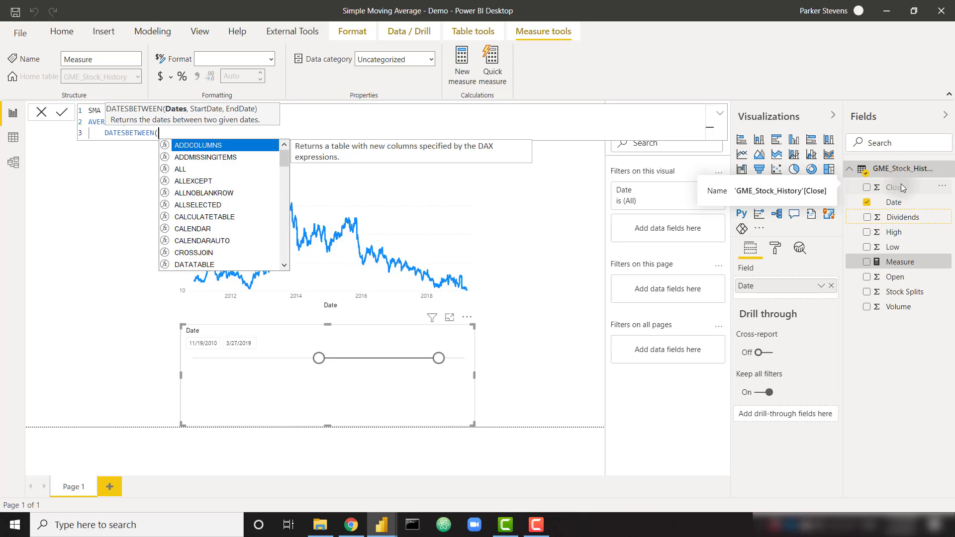
type("date")
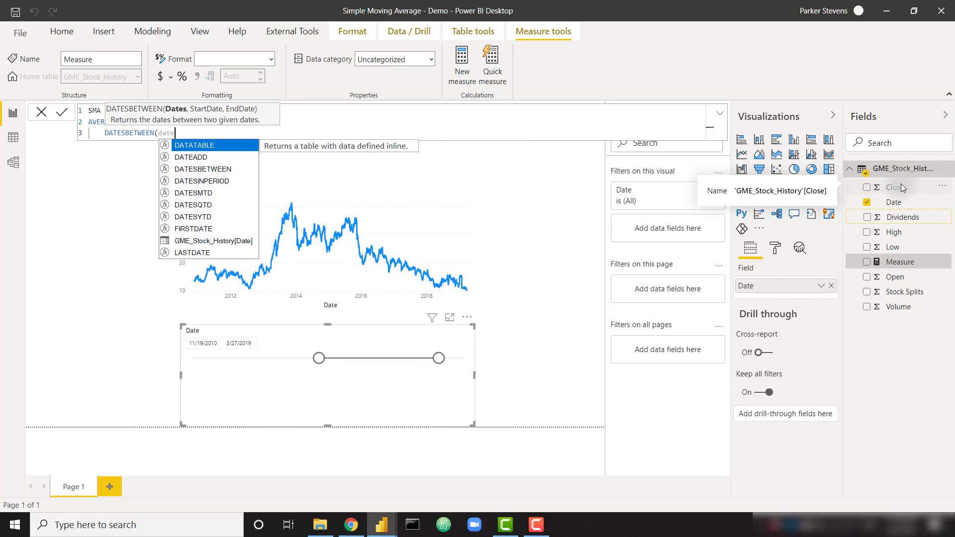
key("Down")
key("Down")
key("Down")
key("Down")
key("Down")
key("Down")
key("Down")
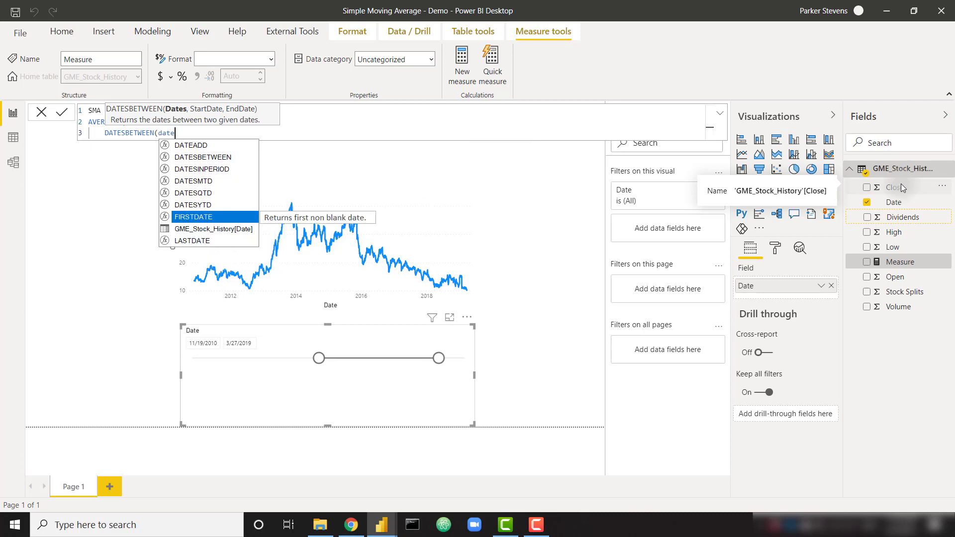
key("Tab")
type(",")
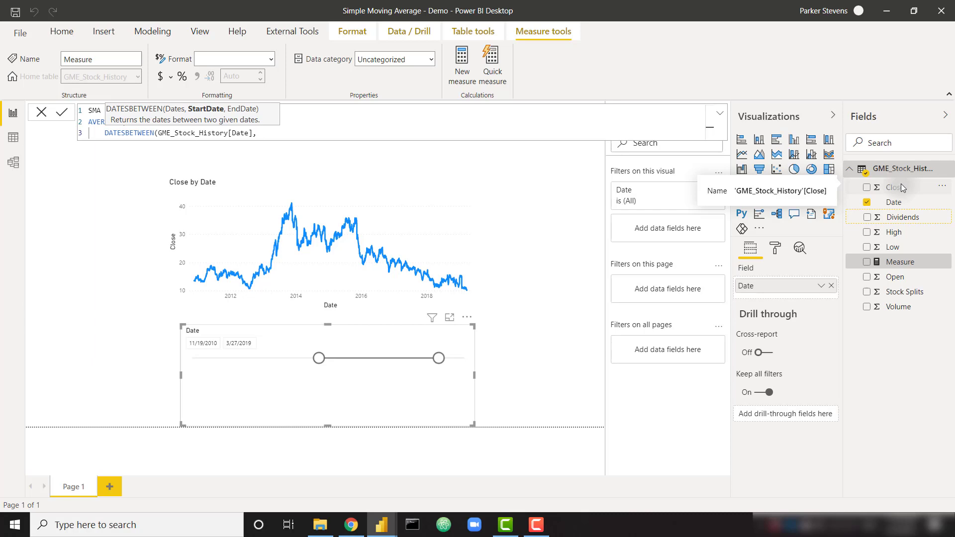
Step: Set the date window from MAX(GME_Stock_History[Date]) - 11 to MAX(GME_Stock_History[Date])
type("MAX(")
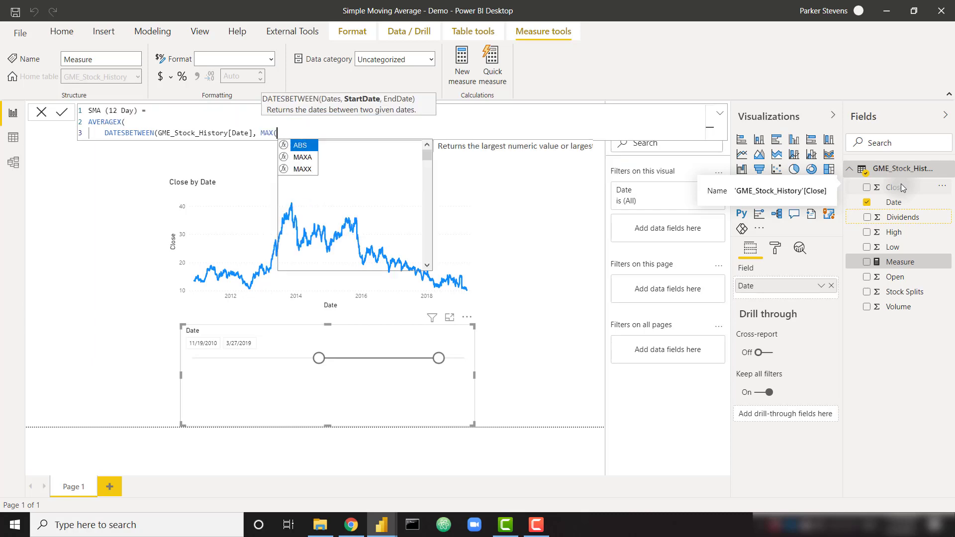
type("date")
key("Down")
key("Down")
key("Down")
key("Down")
key("Down")
key("Down")
key("Down")
key("Down")
key("Down")
key("Down")
key("Down")
key("Down")
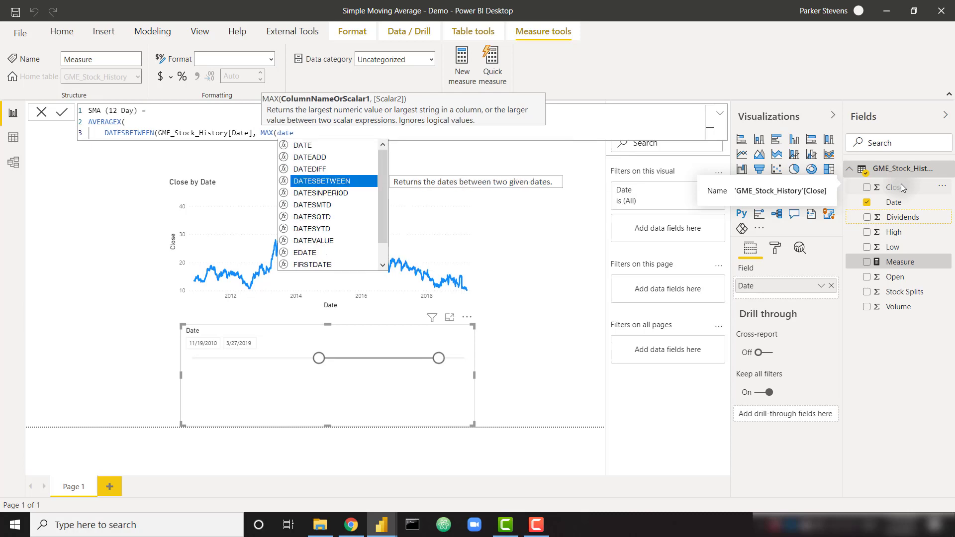
key("Up")
key("Tab")
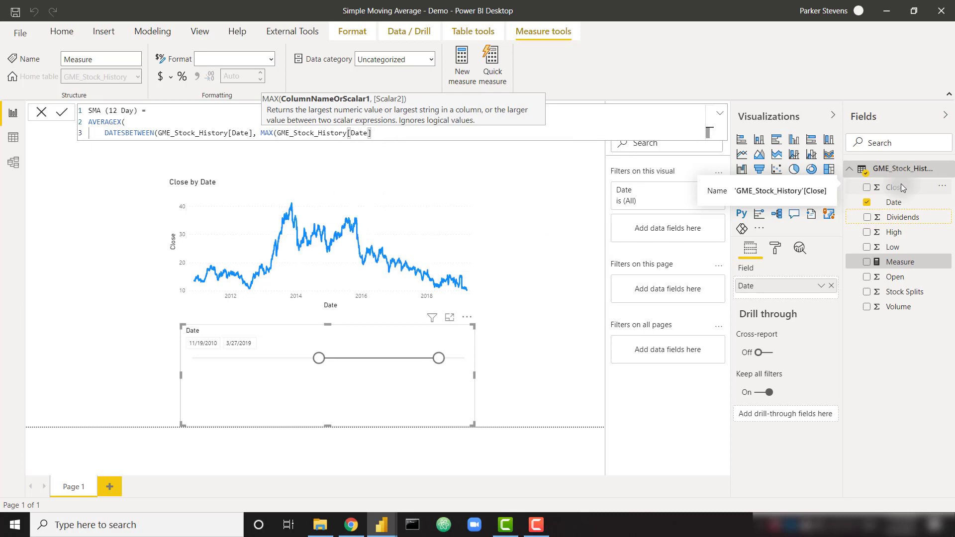
type(") - 11")
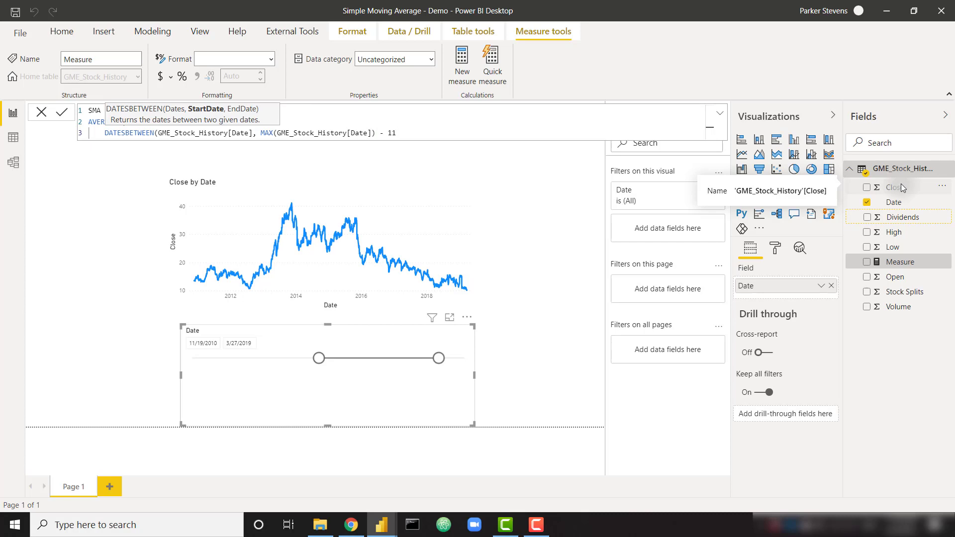
type(", MAX(date")
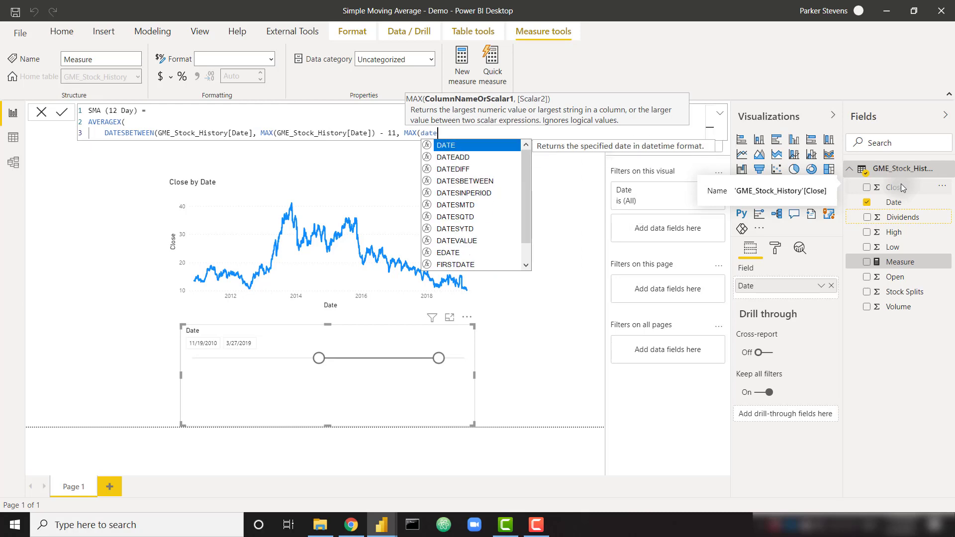
key("Down")
key("Down")
key("Down")
key("Down")
key("Down")
key("Down")
key("Down")
key("Down")
key("Down")
key("Down")
key("Down")
key("Tab")
type("))")
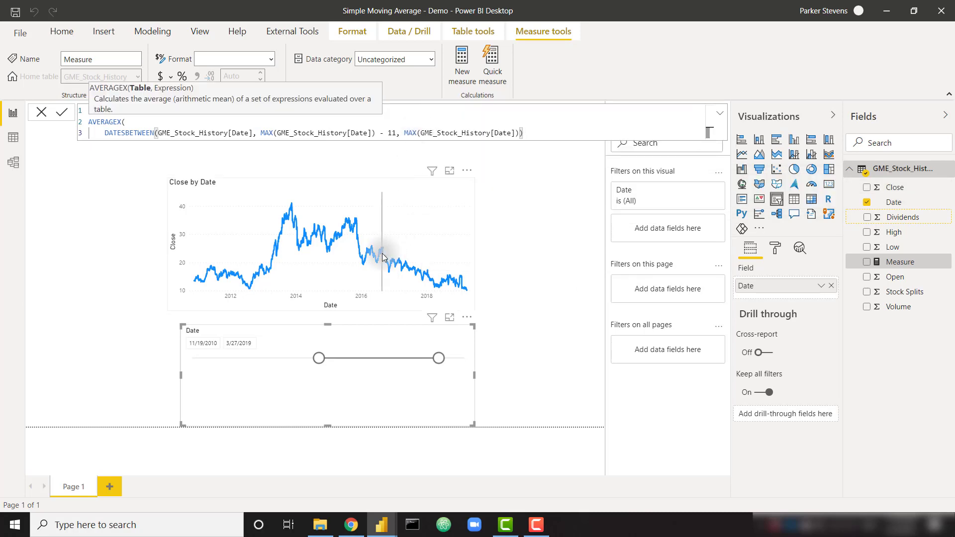
mouse_move(383, 257)
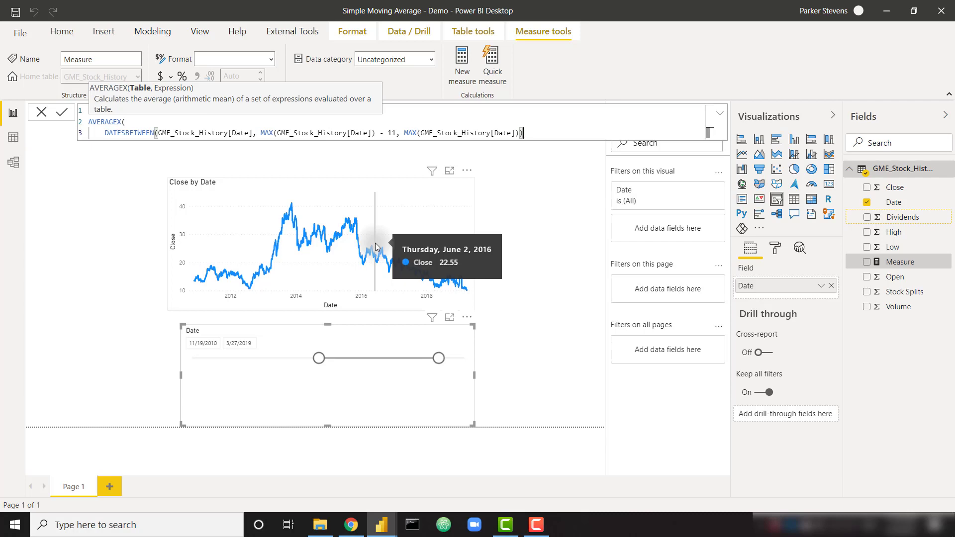
Step: Average CALCULATE(SUM(GME_Stock_History[Close])), close AVERAGEX, and commit SMA (12 Day)
key("shift+Return")
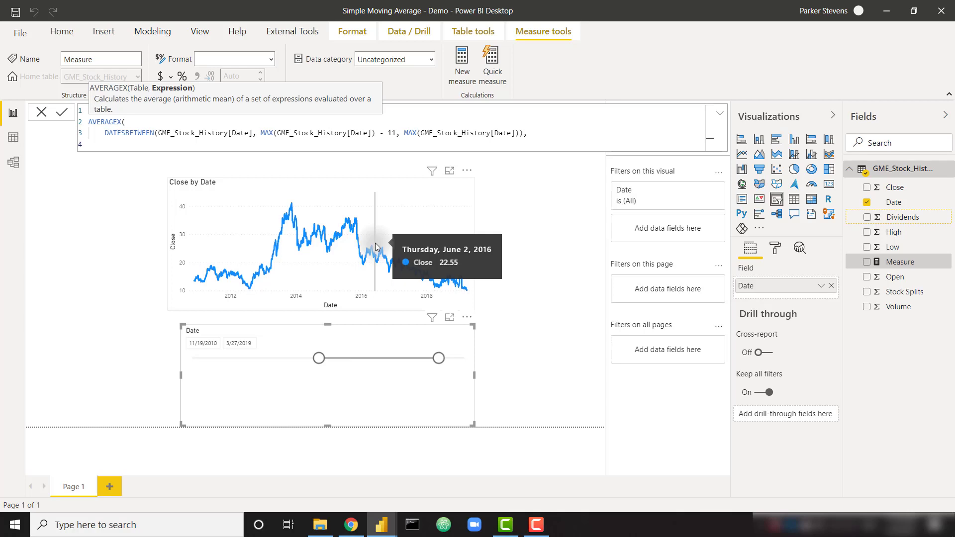
type("CALCULATE(SU")
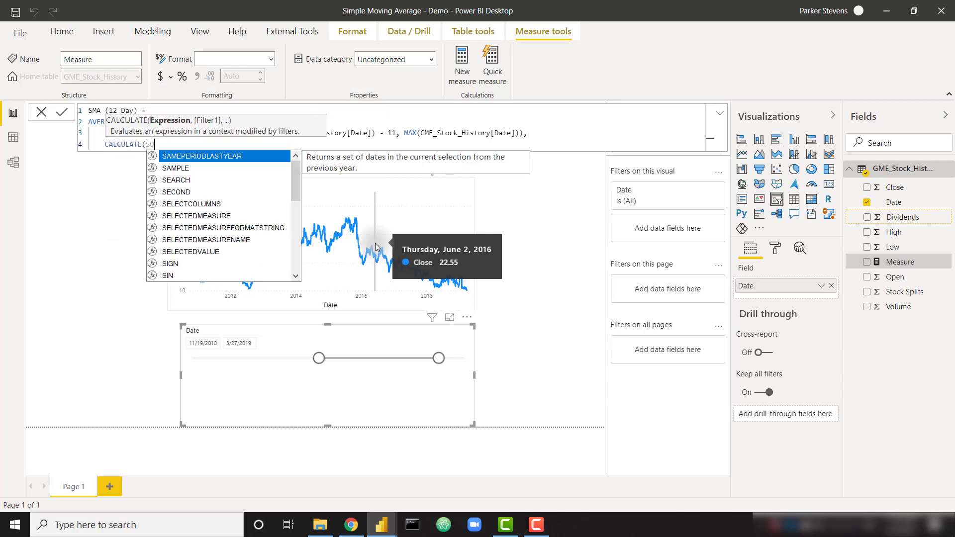
type("M(clo")
key("Tab")
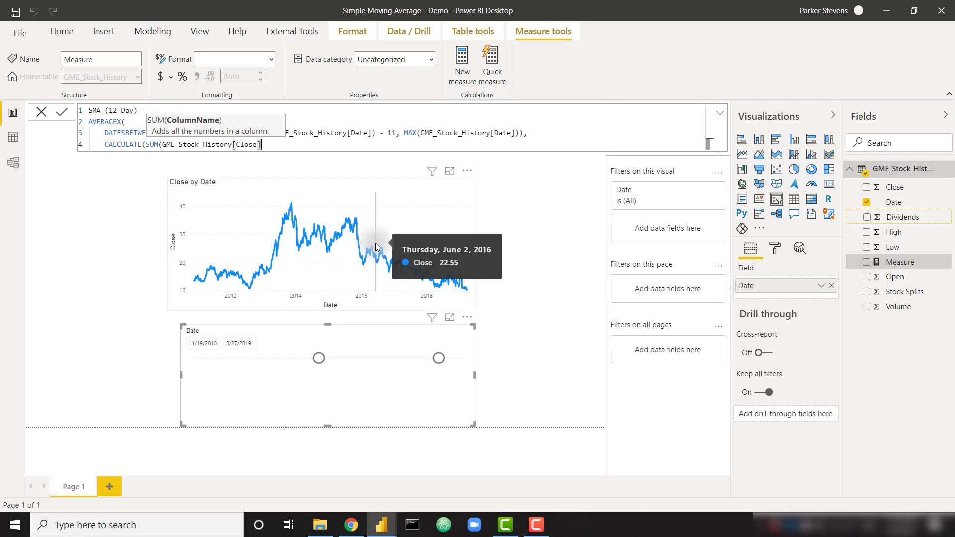
type("))")
key("shift+Return")
type(")")
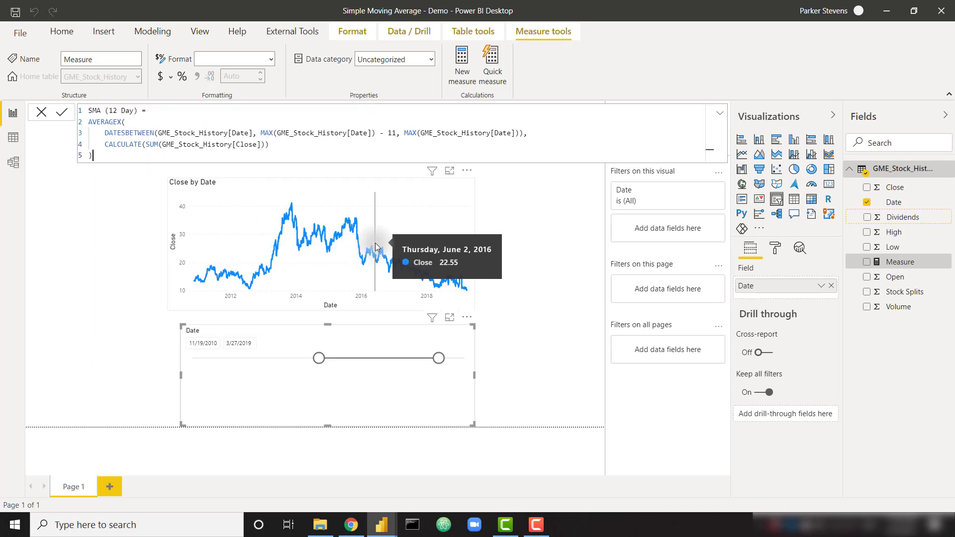
key("Return")
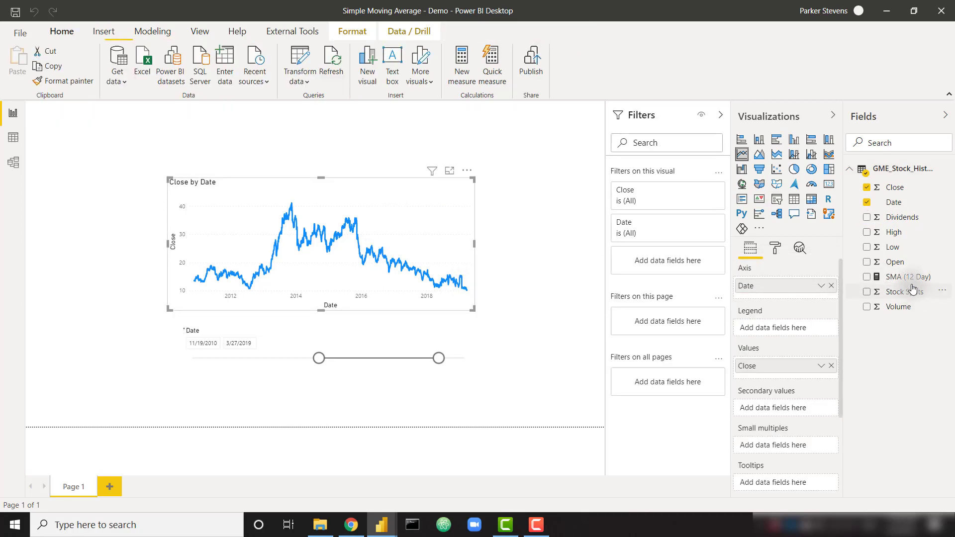
Step: Add SMA (12 Day) to the line chart and narrow the Date slicer to 11/10/2017–3/27/2019
left_click_drag(896, 277, 767, 370)
left_click_drag(319, 359, 424, 358)
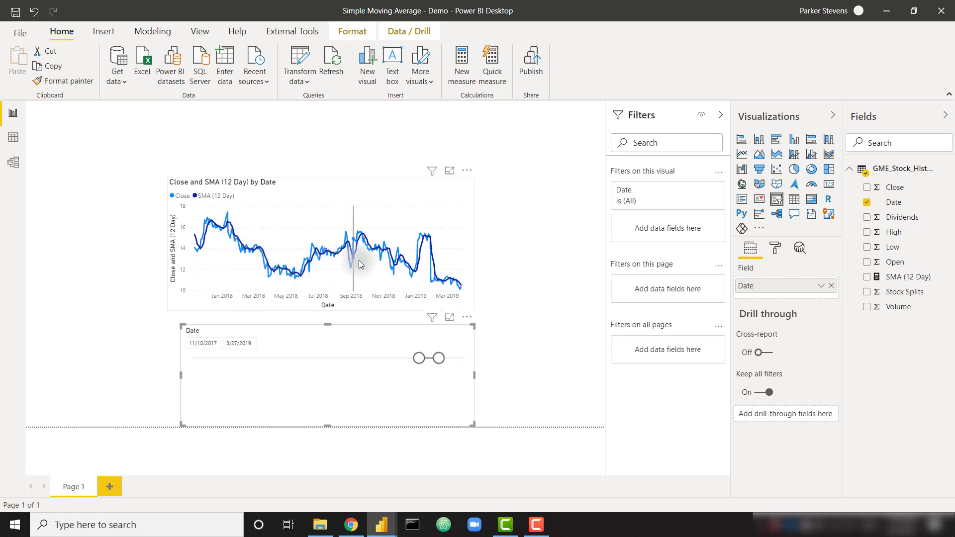
Step: Copy the SMA (12 Day) formula into a new measure
left_click(924, 280)
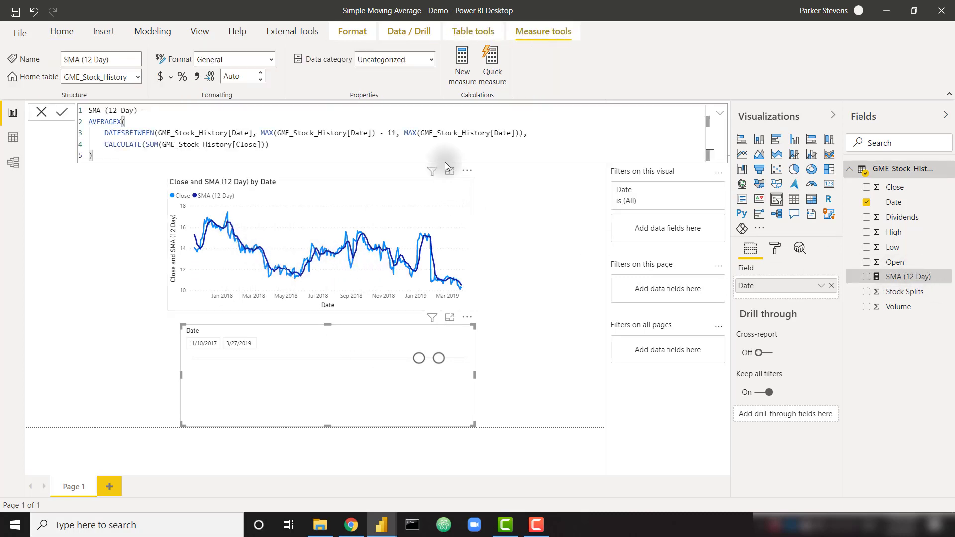
key("ctrl+a")
key("ctrl+c")
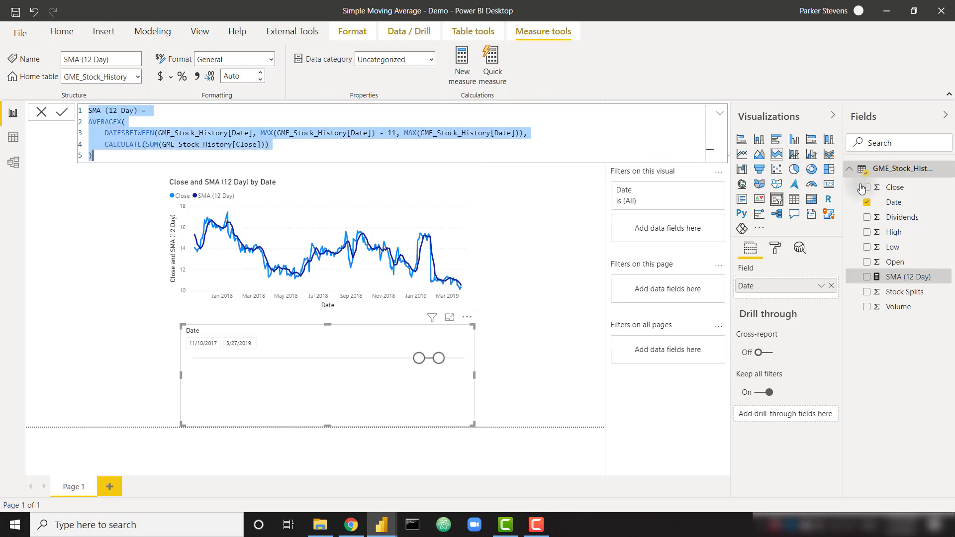
right_click(896, 170)
key("Escape")
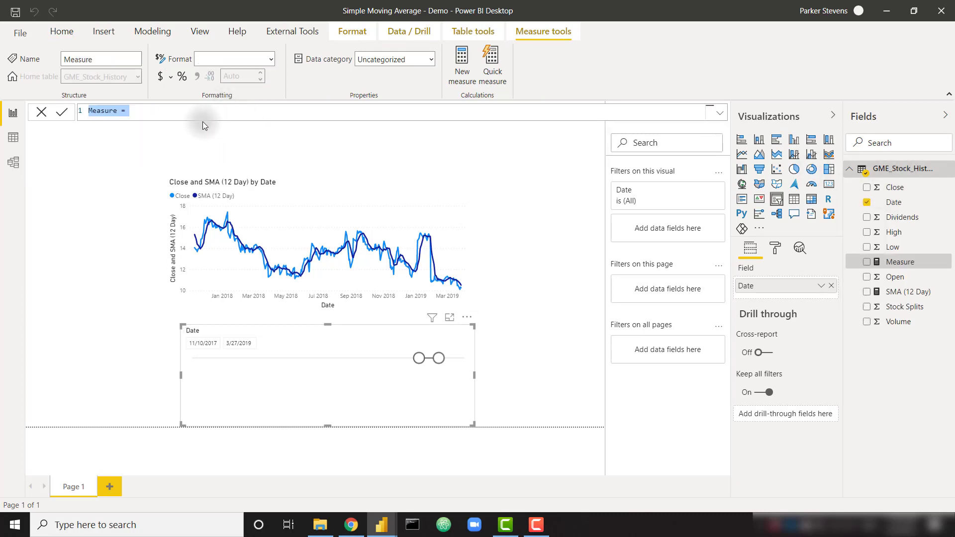
key("ctrl+v")
Step: Rename the new measure SMA (28 Day), change the 11-day offset to 27, and commit
left_click(120, 114)
key("BackSpace")
key("BackSpace")
type("28")
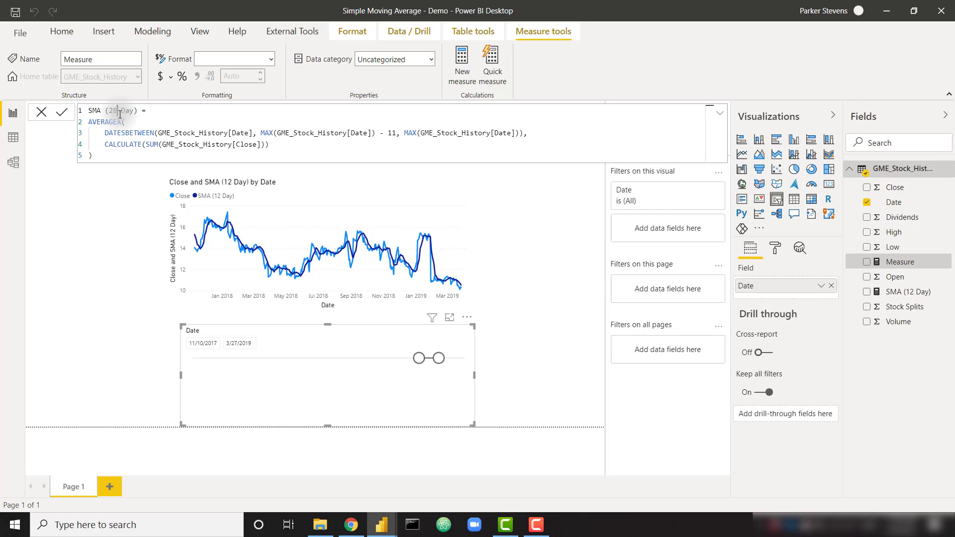
left_click(393, 134)
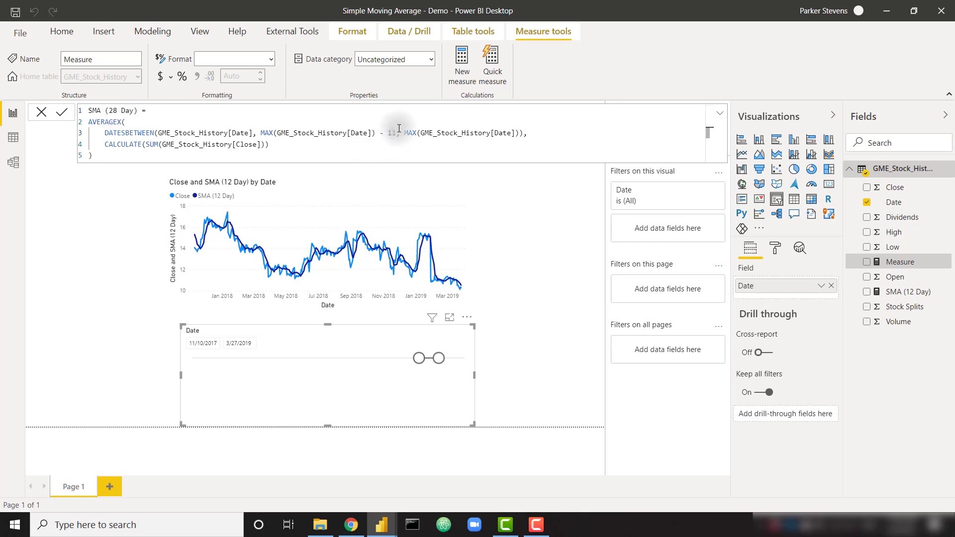
key("BackSpace")
key("BackSpace")
type("27")
key("Return")
Step: Add SMA (28 Day) to the chart, end the dates at 8/17/2018, and duplicate Page 1
left_click_drag(889, 295, 318, 212)
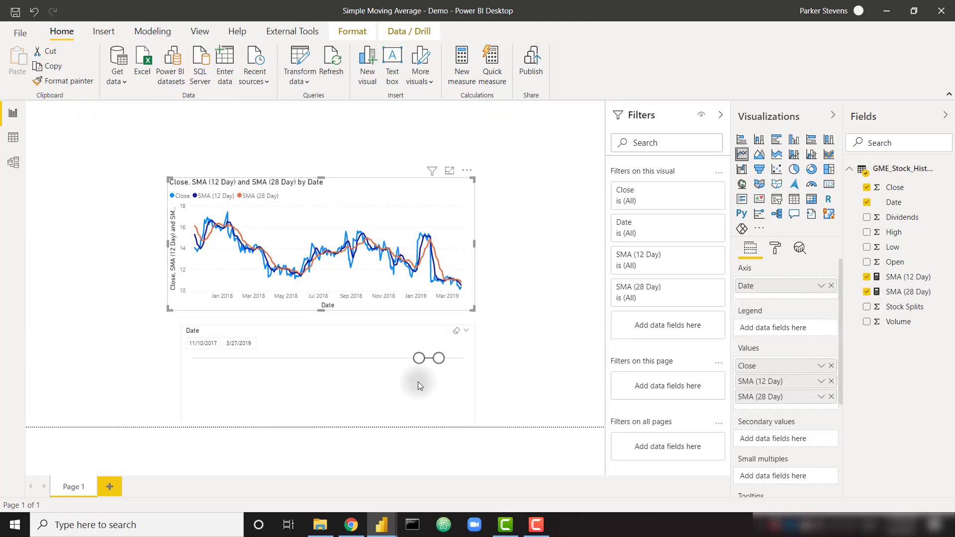
left_click_drag(438, 359, 431, 359)
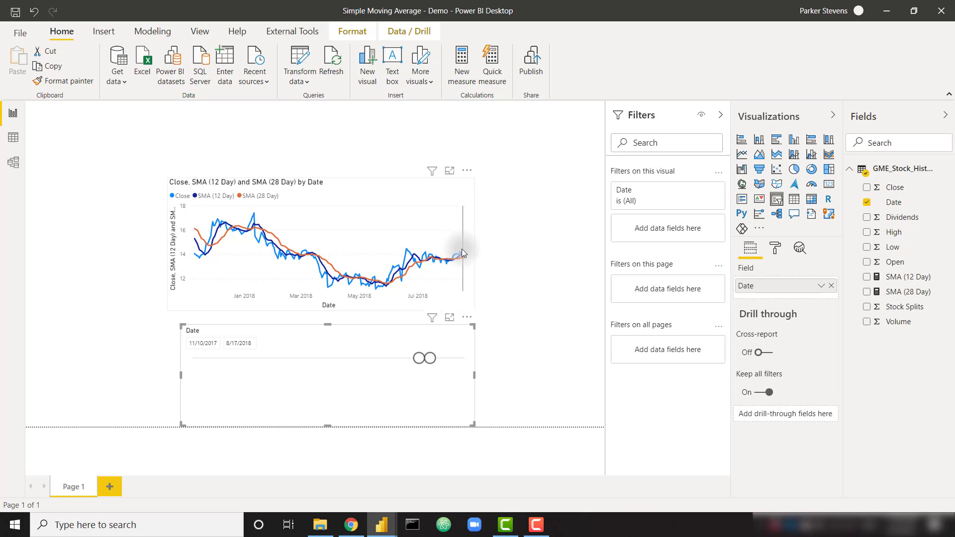
right_click(82, 486)
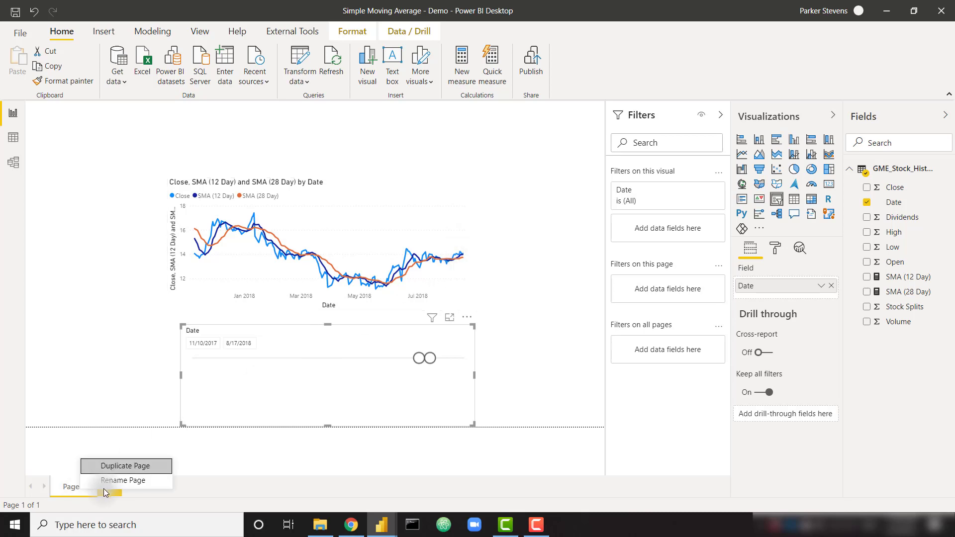
left_click(143, 463)
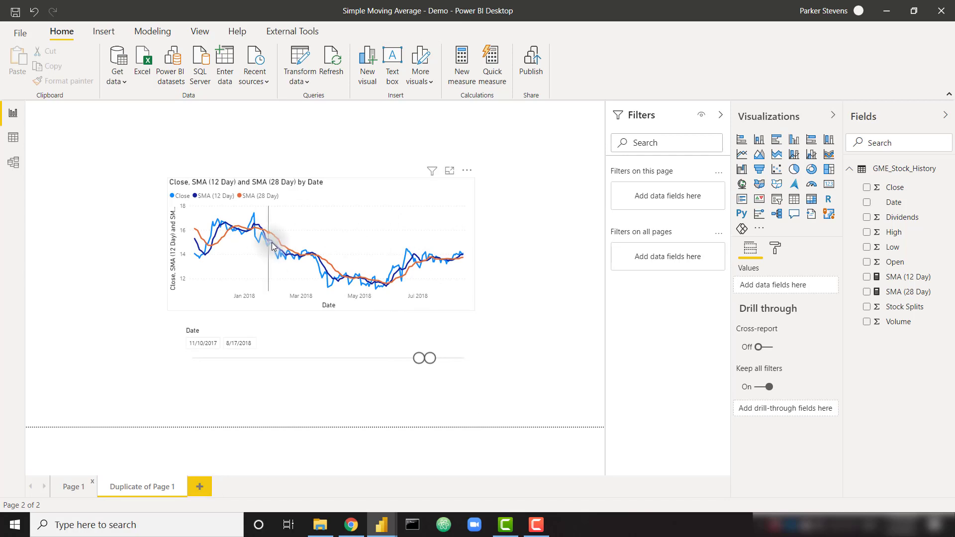
Step: Create a what-if parameter named SMA Period with maximum 500, adding its slicer
left_click(392, 195)
left_click(139, 30)
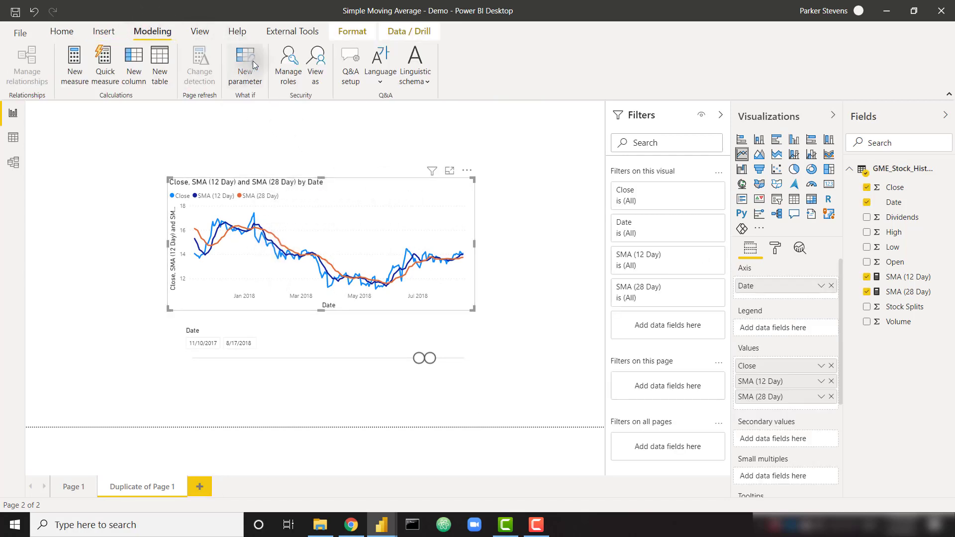
double_click(419, 192)
type("SMAA")
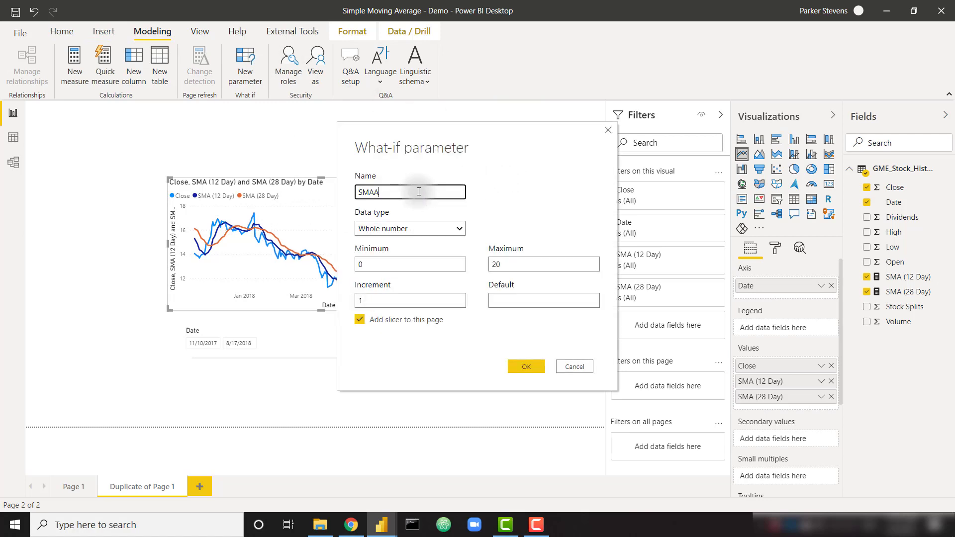
key("BackSpace")
type("Period")
double_click(493, 264)
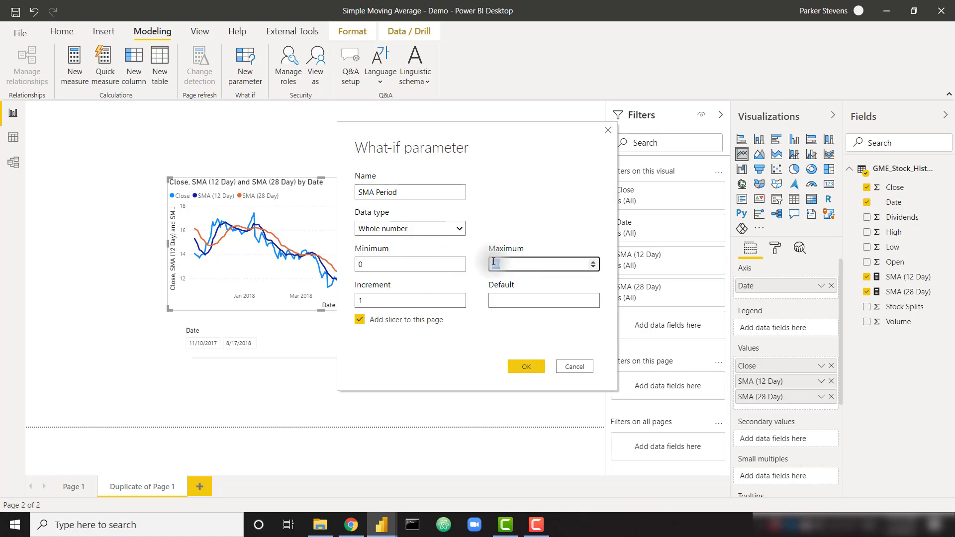
type("500")
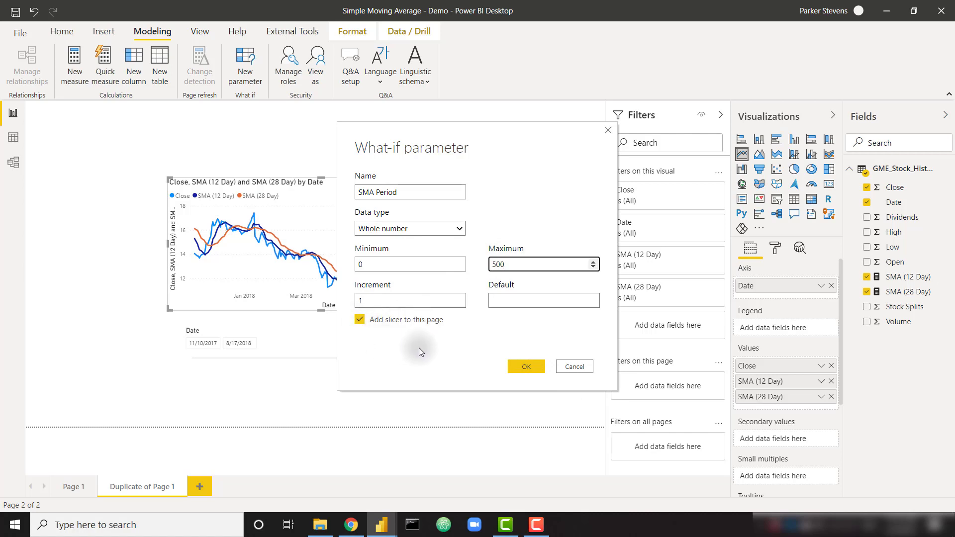
left_click(541, 368)
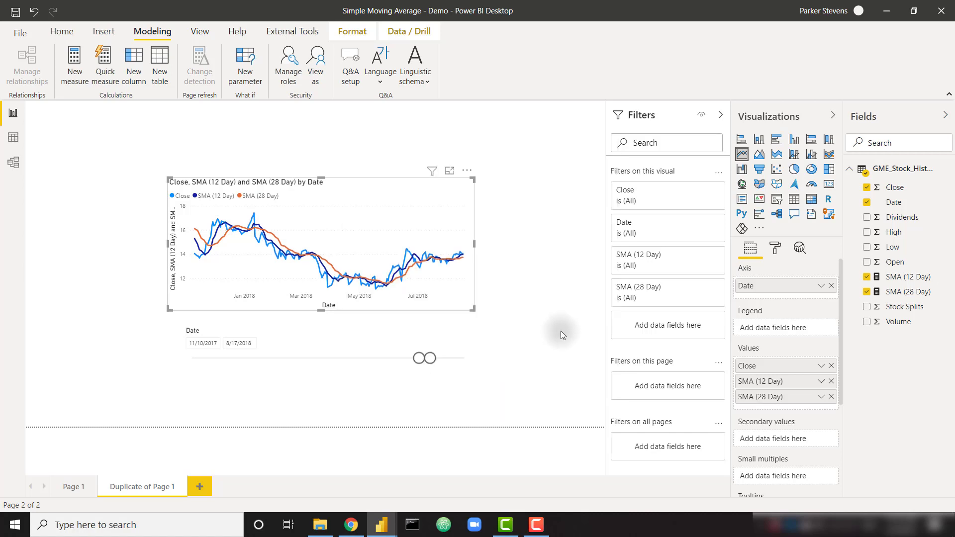
Step: Position the SMA Period slicer next to a narrowed Date slicer under the chart
left_click_drag(137, 128, 540, 327)
left_click_drag(482, 352, 537, 353)
left_click(426, 339)
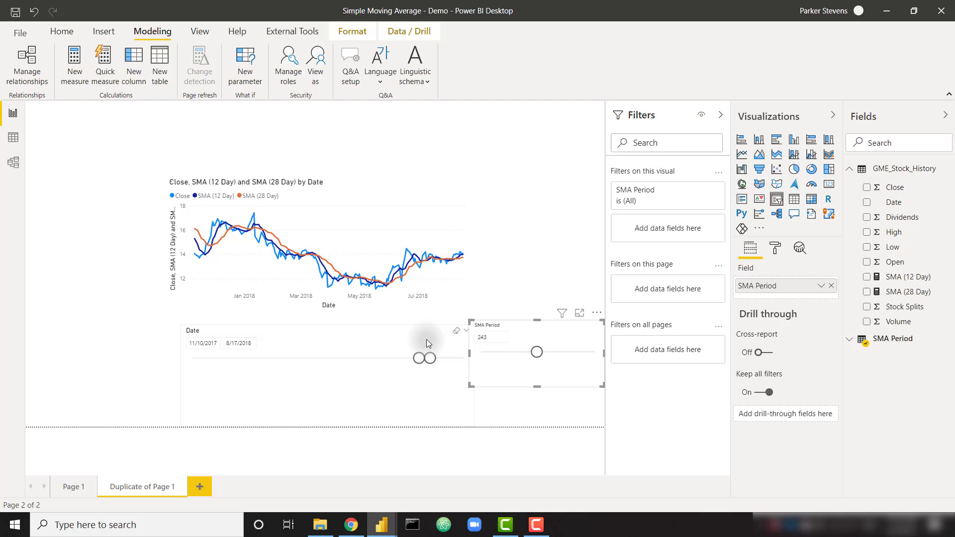
left_click_drag(479, 373, 327, 373)
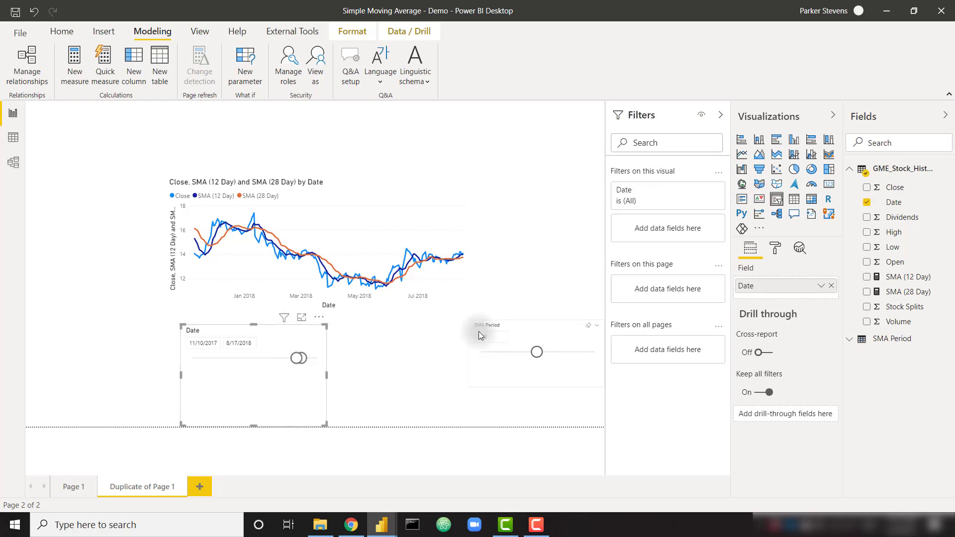
left_click_drag(537, 334, 426, 346)
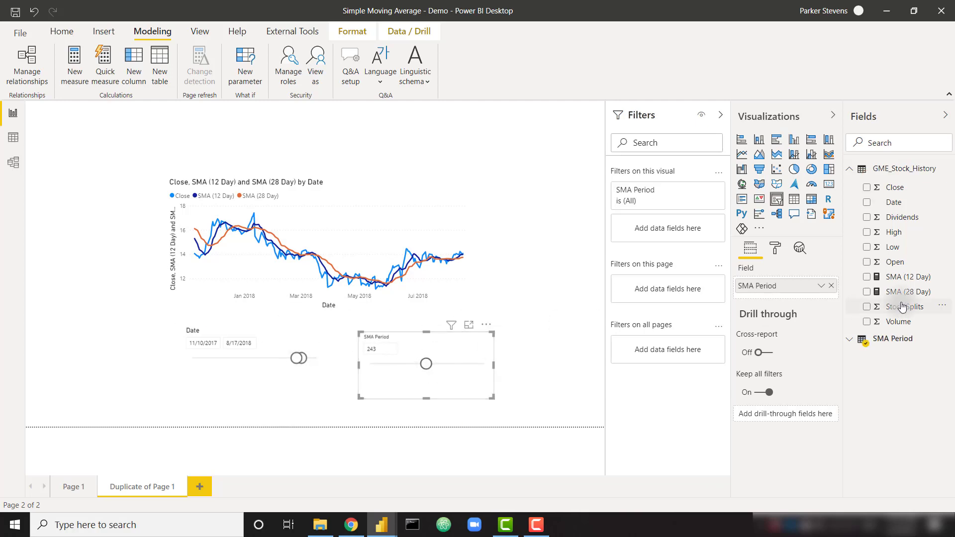
left_click(908, 282)
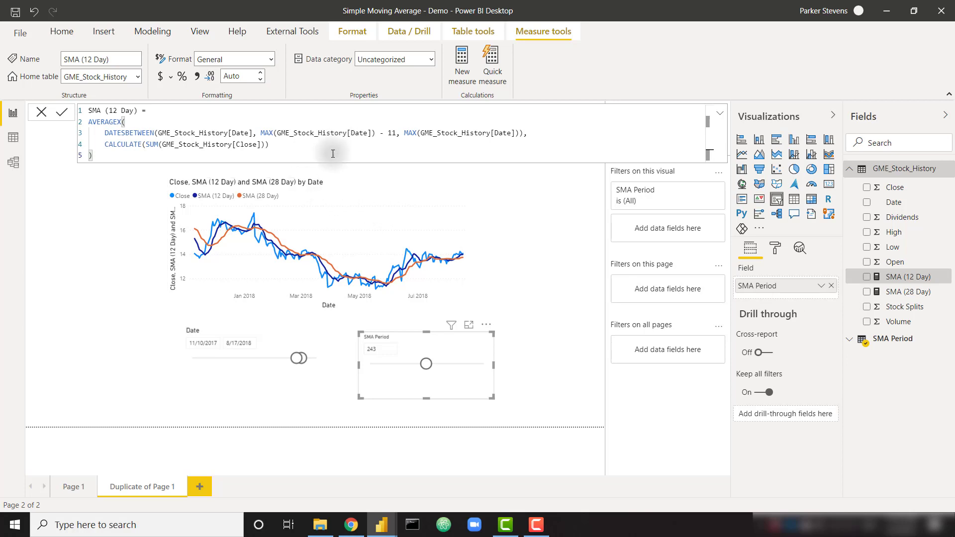
Step: Copy the SMA (12 Day) formula into a new measure named SMA (Variable Day)
key("ctrl+a")
key("ctrl+c")
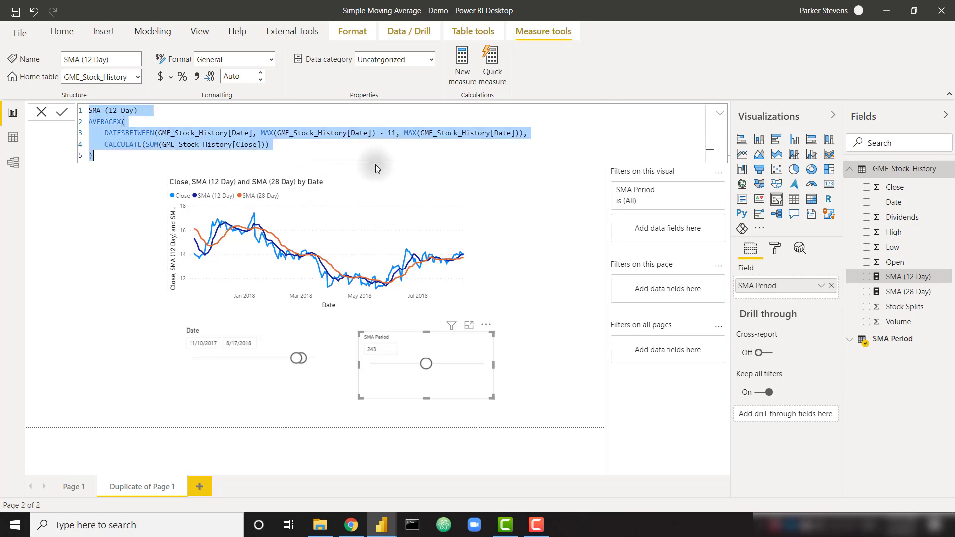
right_click(901, 169)
left_click(906, 188)
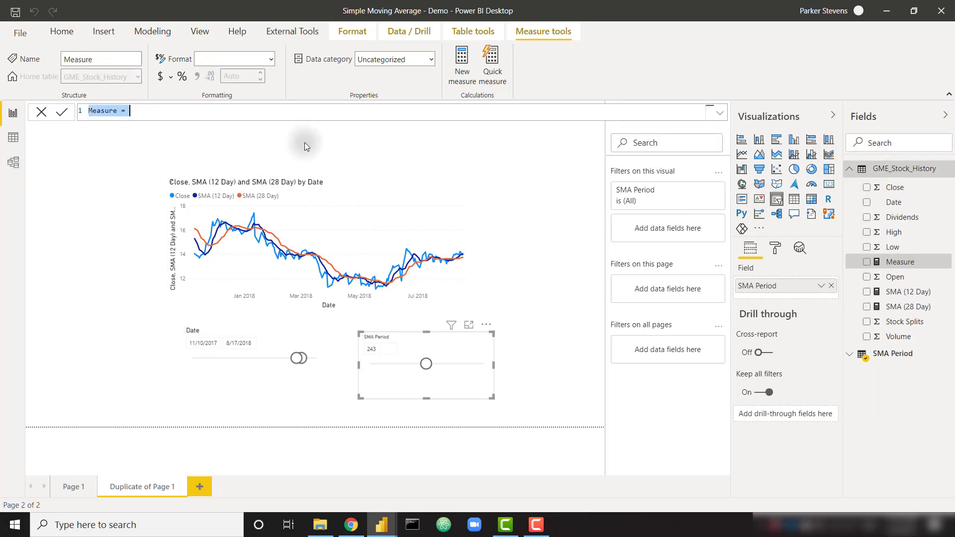
key("ctrl+v")
left_click(117, 113)
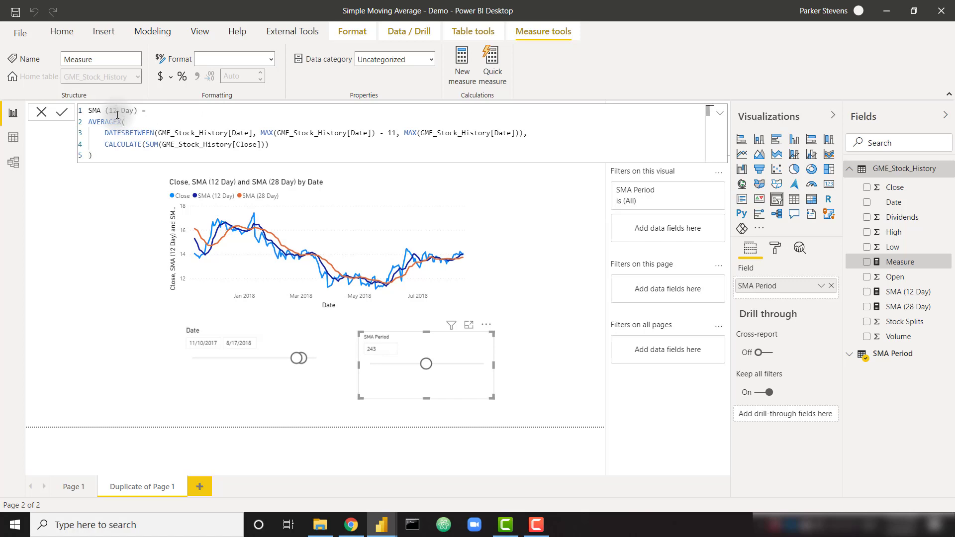
key("BackSpace")
key("BackSpace")
type("Variable")
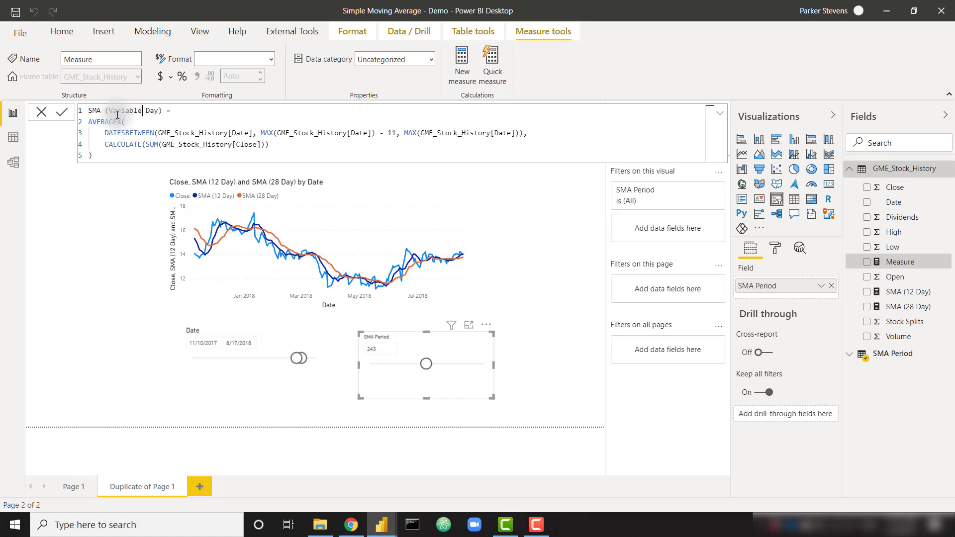
Step: Replace the 11-day offset with 'SMA Period'[SMA Period Value] - 1 and commit the measure
left_click(396, 134)
key("BackSpace")
key("BackSpace")
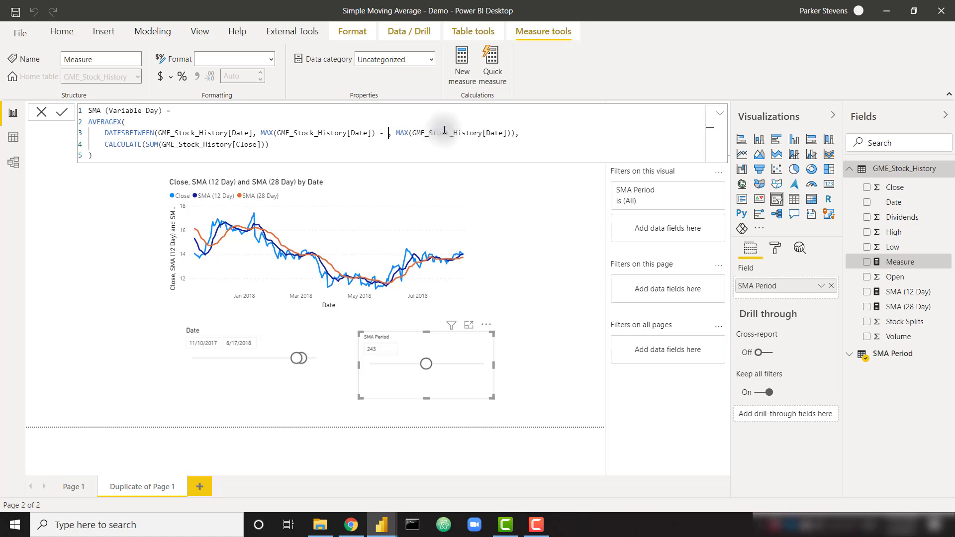
type("sma")
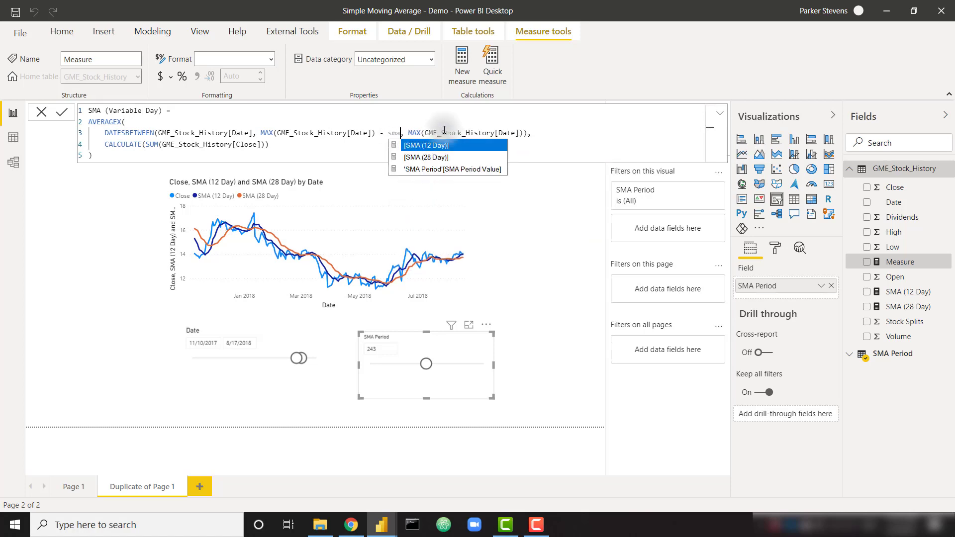
key("Down")
key("Down")
key("Tab")
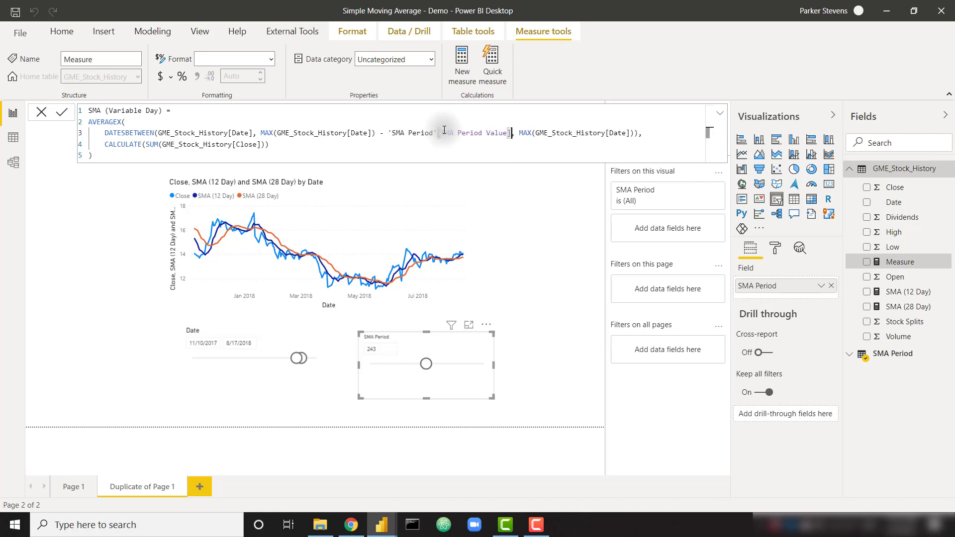
type("- 1")
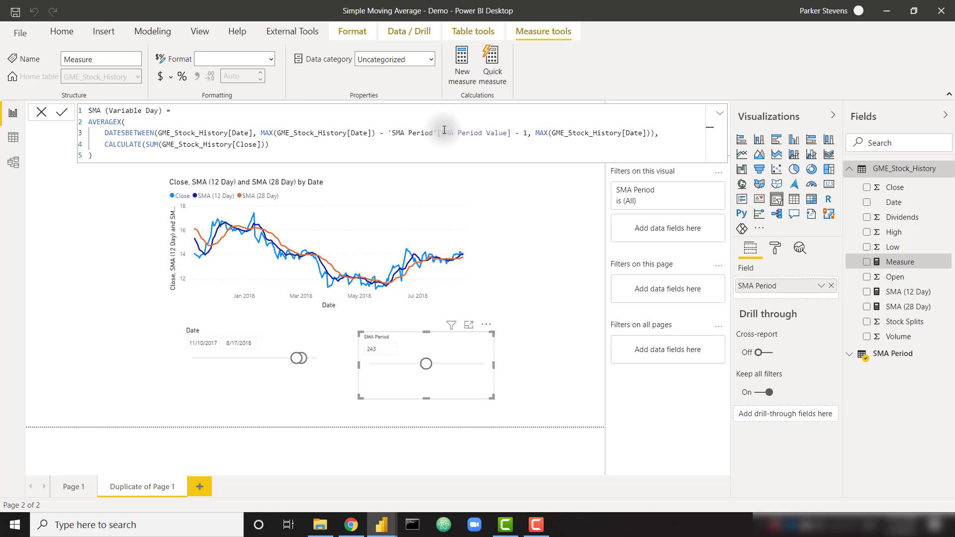
key("Return")
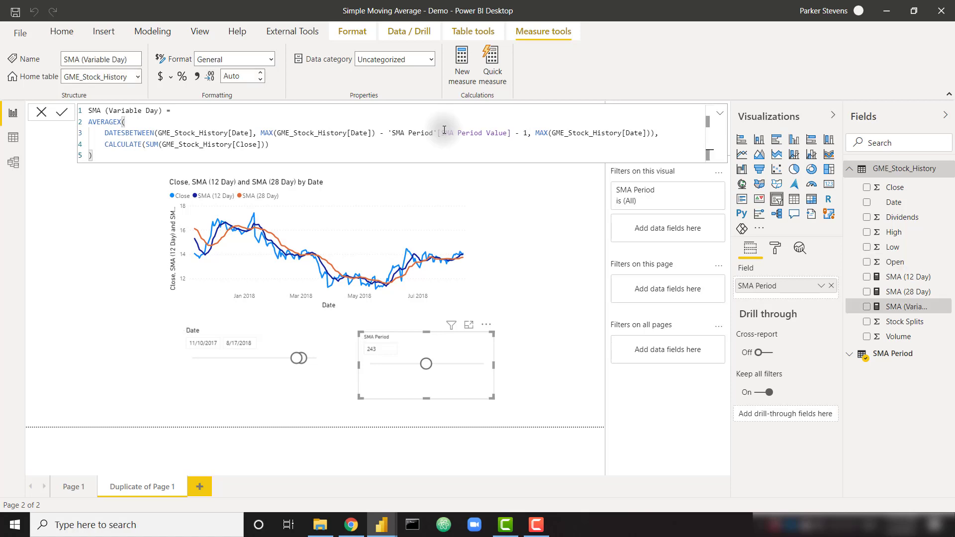
Step: Replace SMA (12 Day) and SMA (28 Day) in the line chart's values with SMA (Variable Day)
left_click(402, 212)
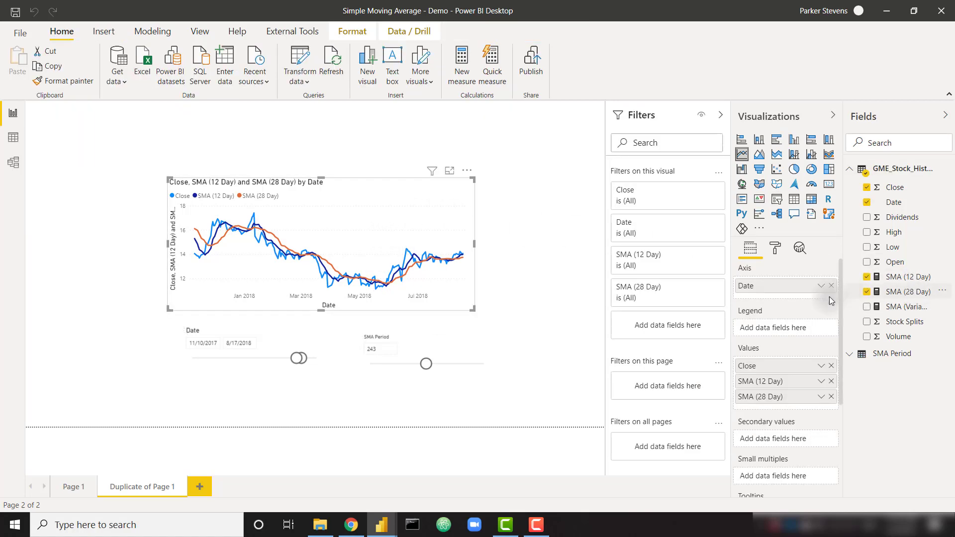
left_click(832, 382)
left_click(832, 382)
left_click_drag(903, 307, 816, 374)
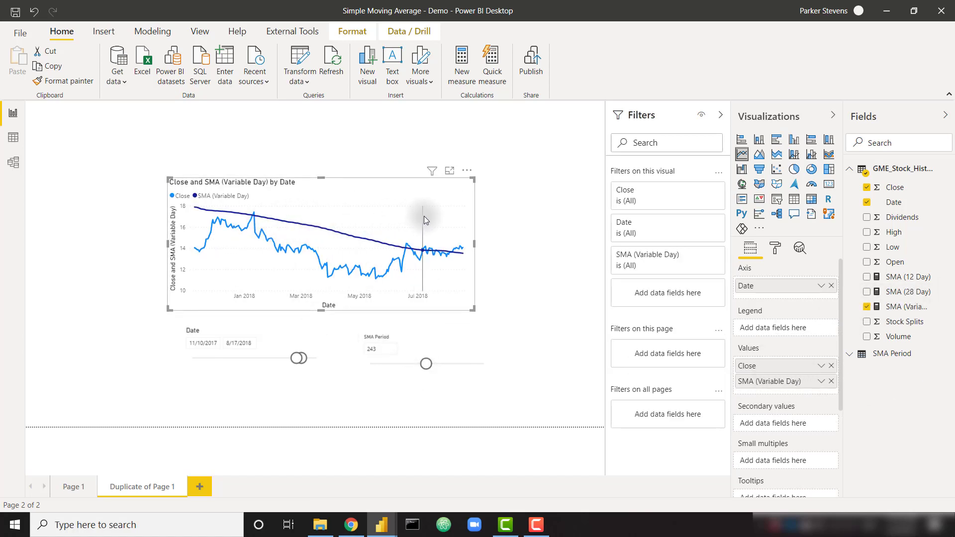
Step: Extend the Date slicer back to 10/12/2013 and set the SMA Period slicer to 100
left_click_drag(297, 358, 269, 359)
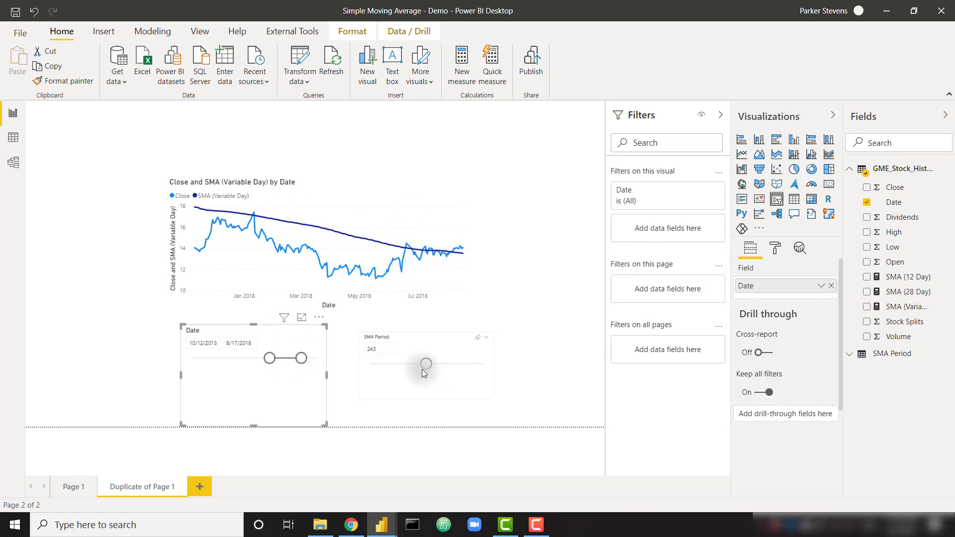
left_click_drag(426, 364, 394, 364)
left_click(392, 346)
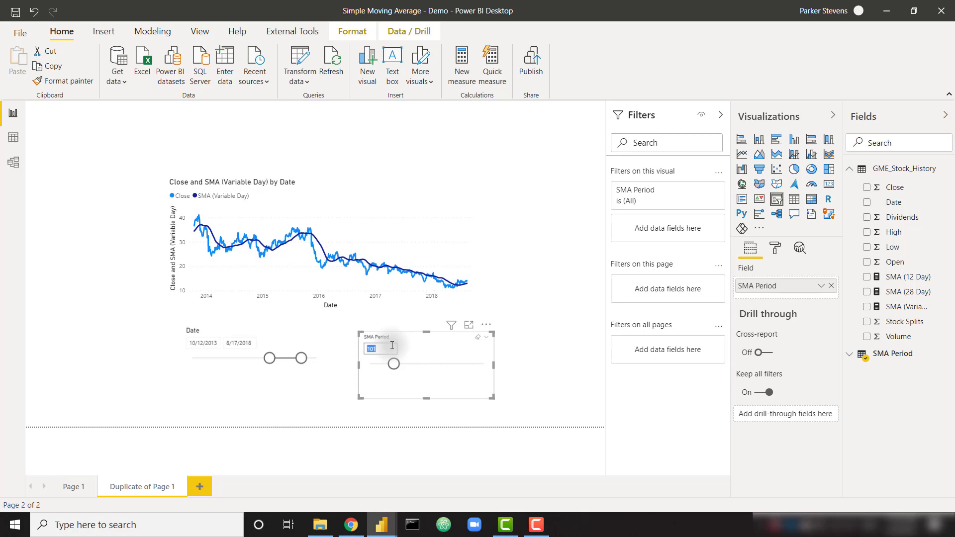
type("100")
key("Return")
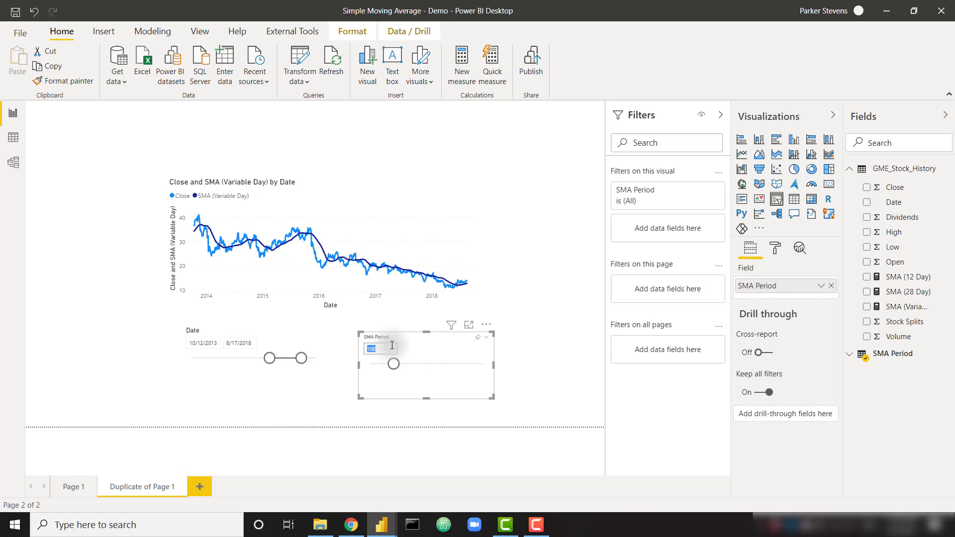